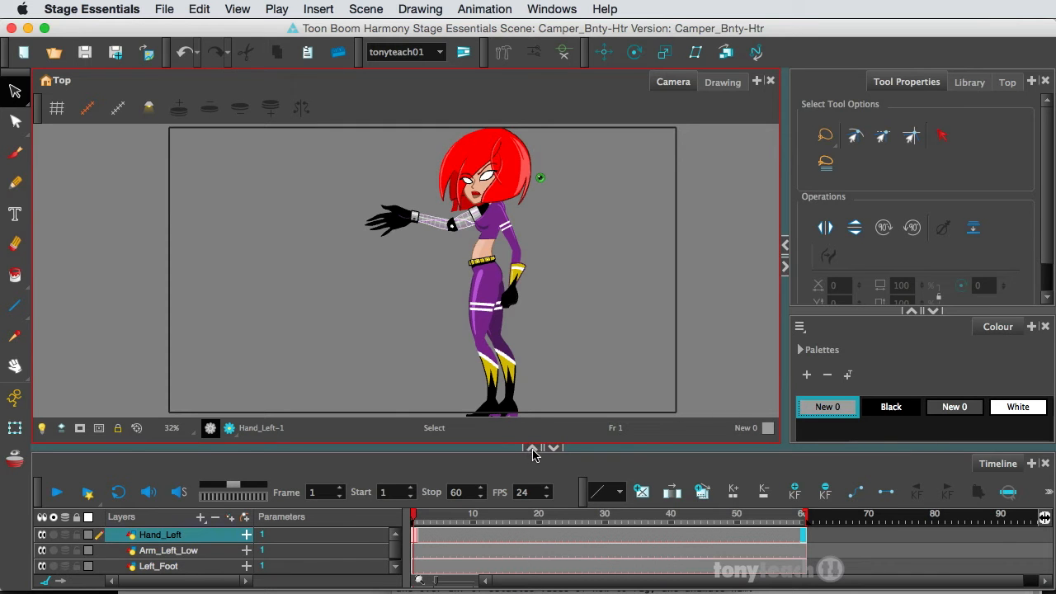
Review the full layer list and scrub frames 1 to 5, examining the character's alternate drawings up close and full-figure
click(532, 450)
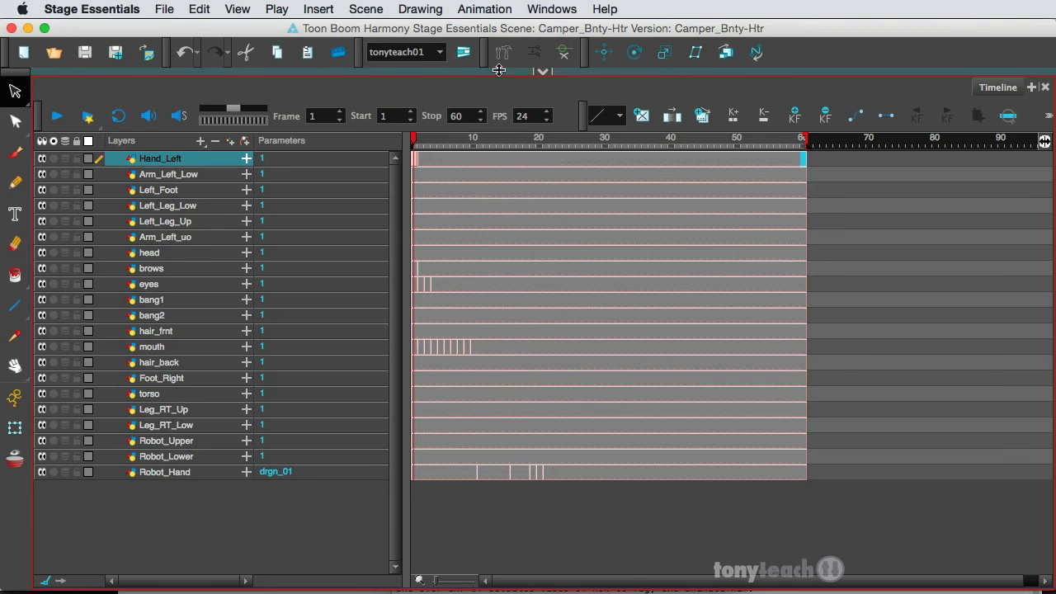
click(540, 74)
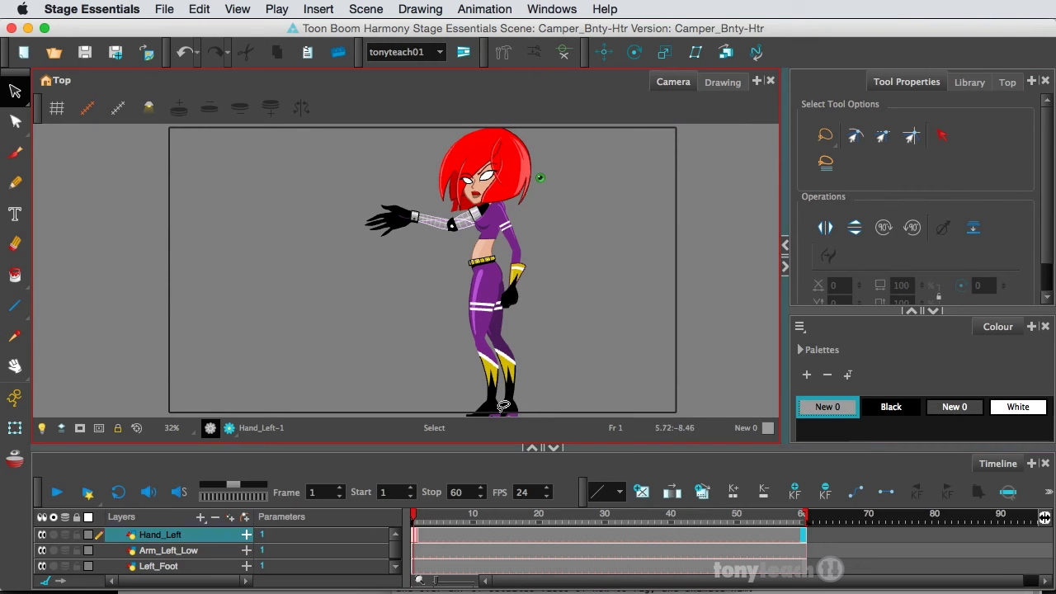
mouse_move(415, 519)
mouse_down()
mouse_move(585, 529)
mouse_move(398, 528)
mouse_move(445, 532)
mouse_move(404, 525)
mouse_move(433, 528)
mouse_up()
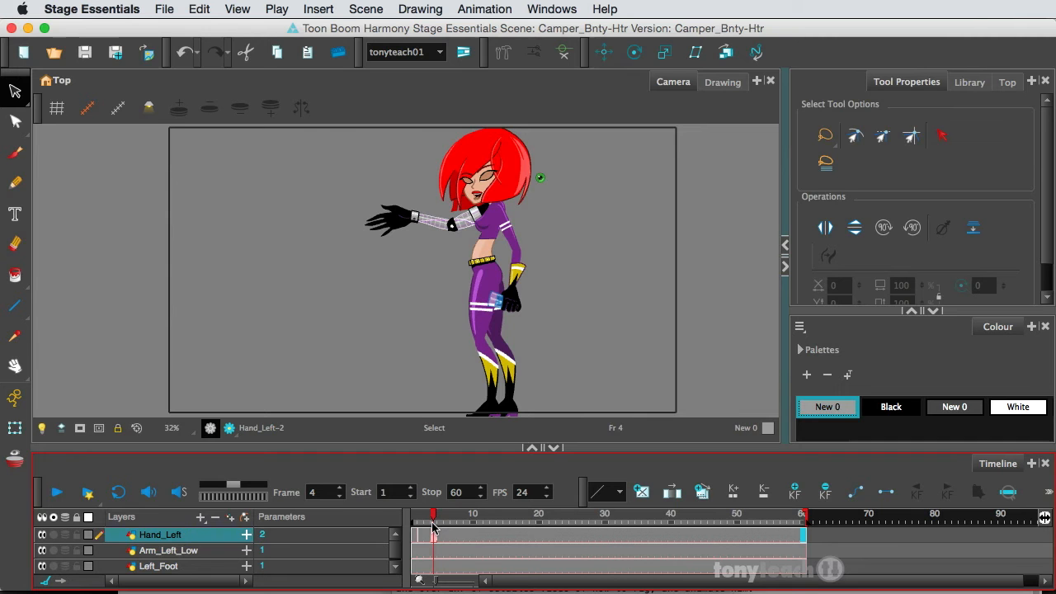
mouse_move(433, 528)
mouse_down()
mouse_move(450, 529)
mouse_move(402, 528)
mouse_move(440, 528)
mouse_up()
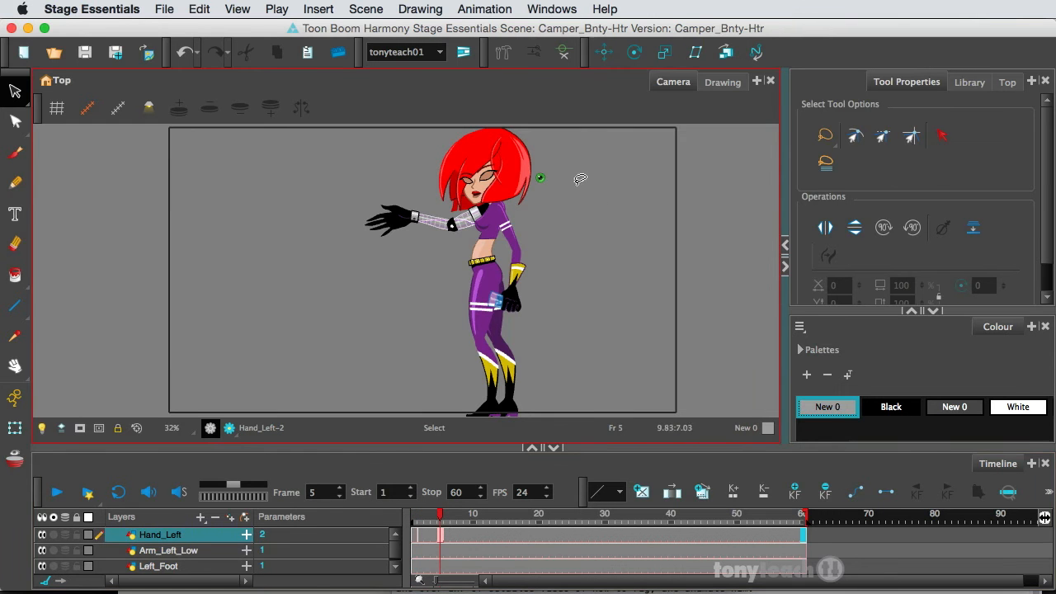
scroll(577, 177, up, 2)
scroll(568, 175, up, 2)
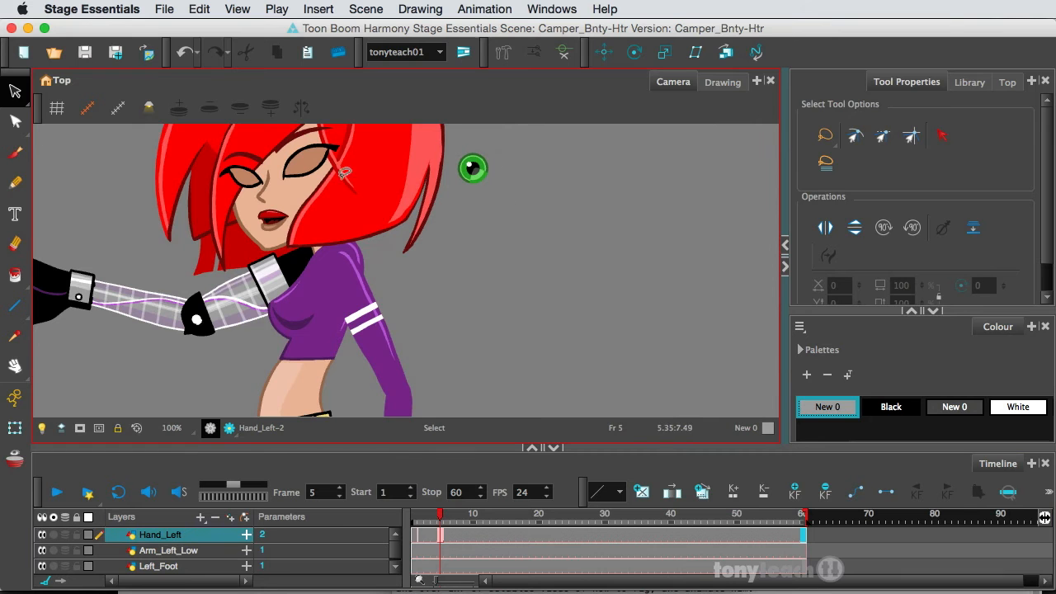
drag(440, 528, 408, 520)
key(space)
drag(174, 320, 444, 303)
scroll(382, 274, down, 5)
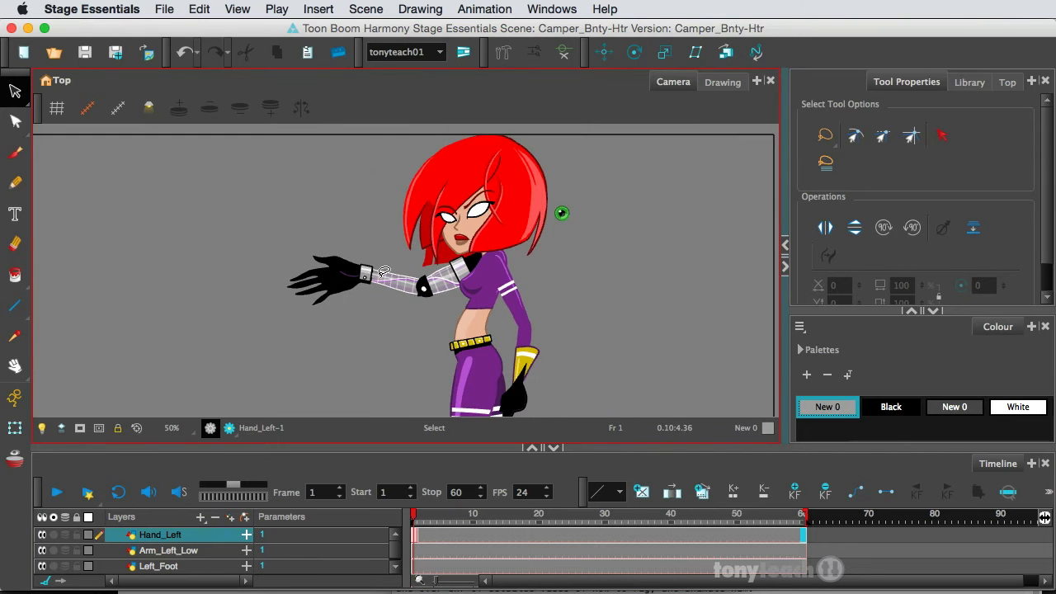
key(space)
drag(383, 367, 387, 307)
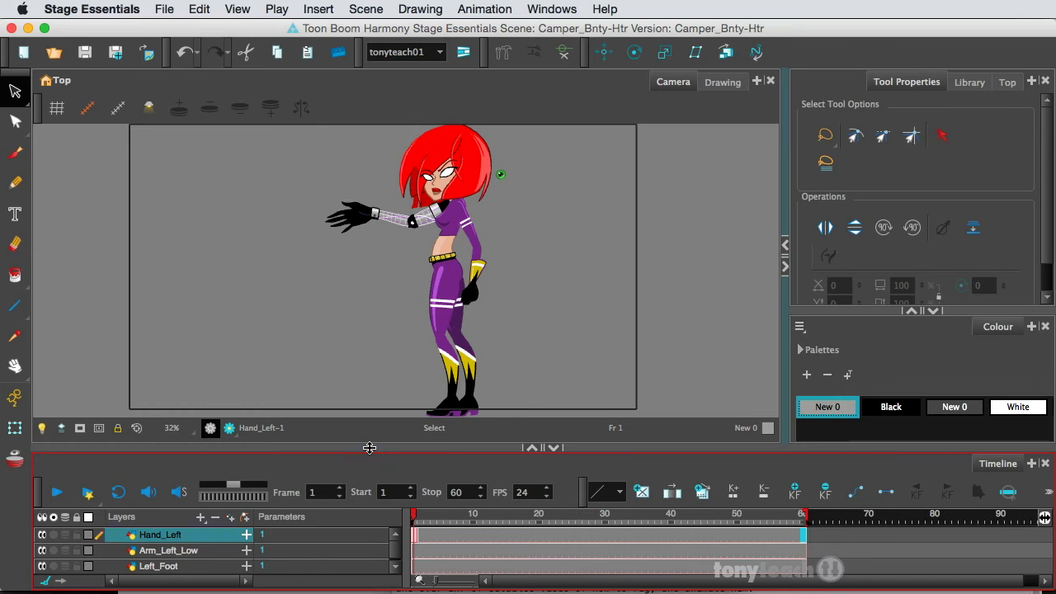
Enlarge the timeline area and activate the Rotate tool on the Hand_Left layer
drag(368, 446, 369, 414)
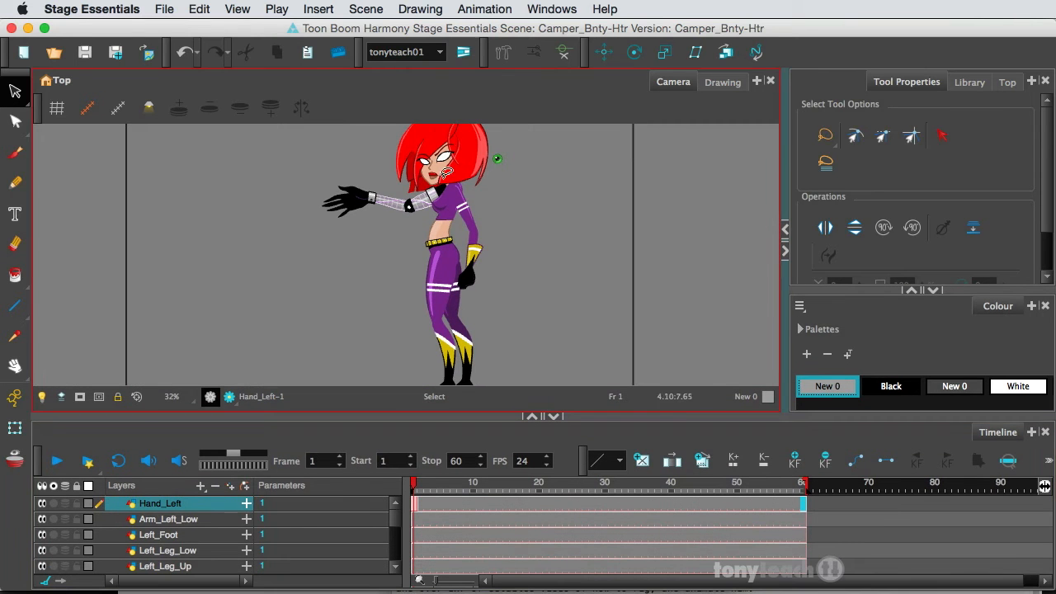
click(152, 522)
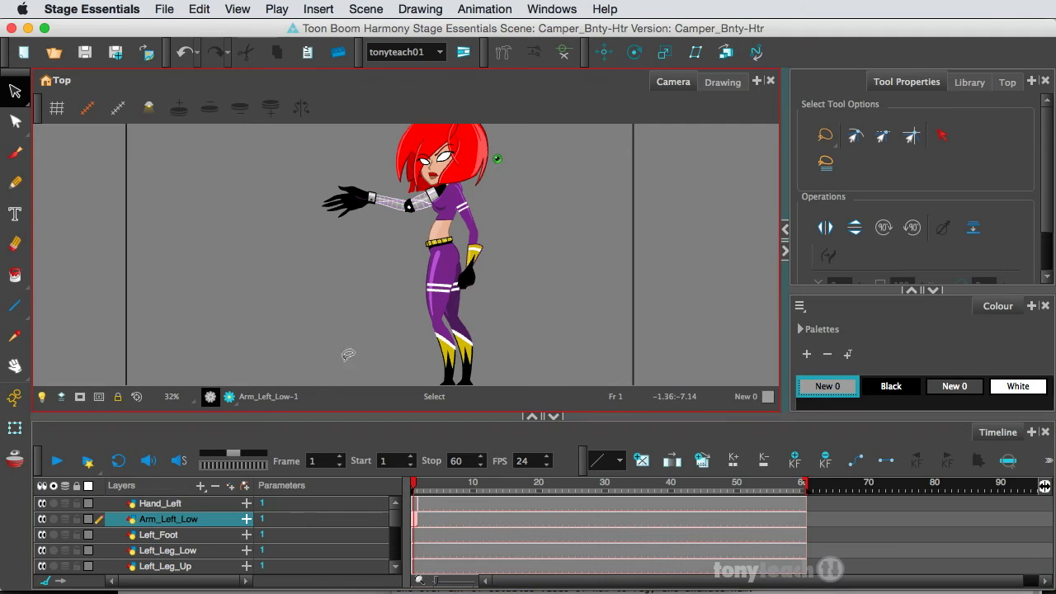
click(180, 505)
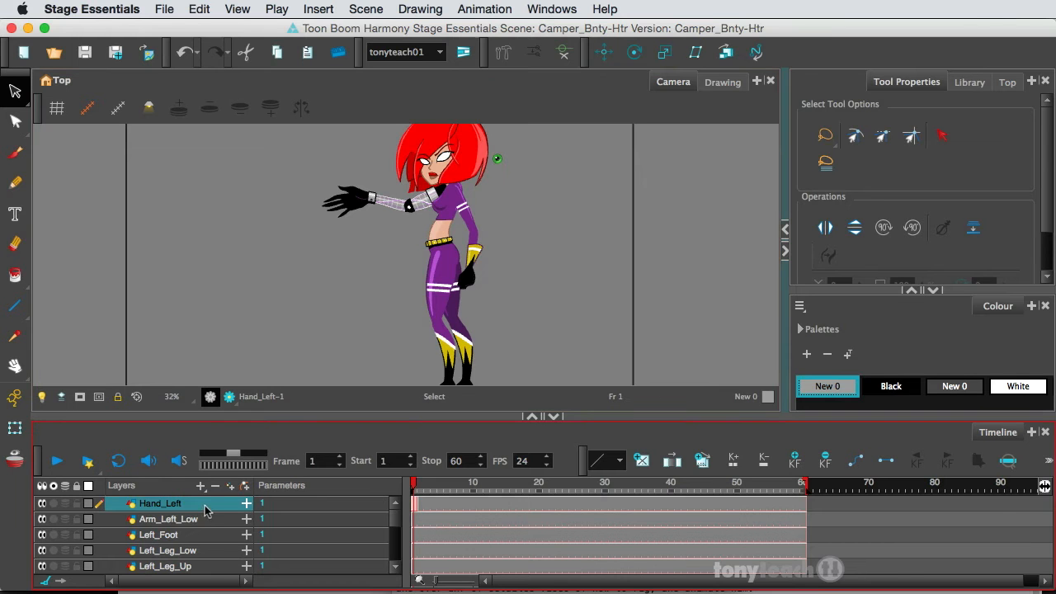
click(632, 55)
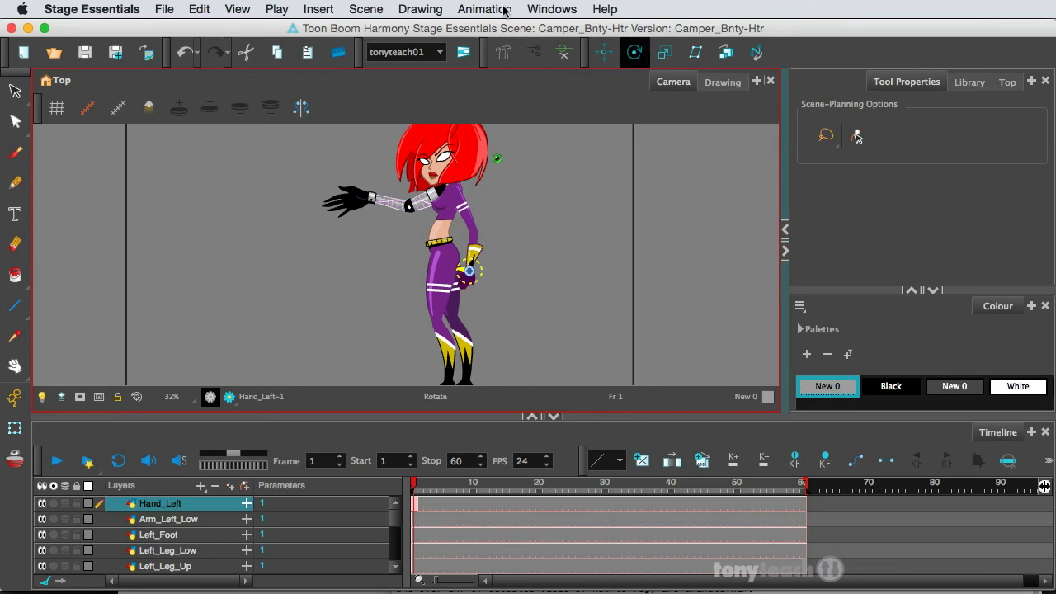
Check whether the Advanced Animation toolbar is enabled
click(543, 9)
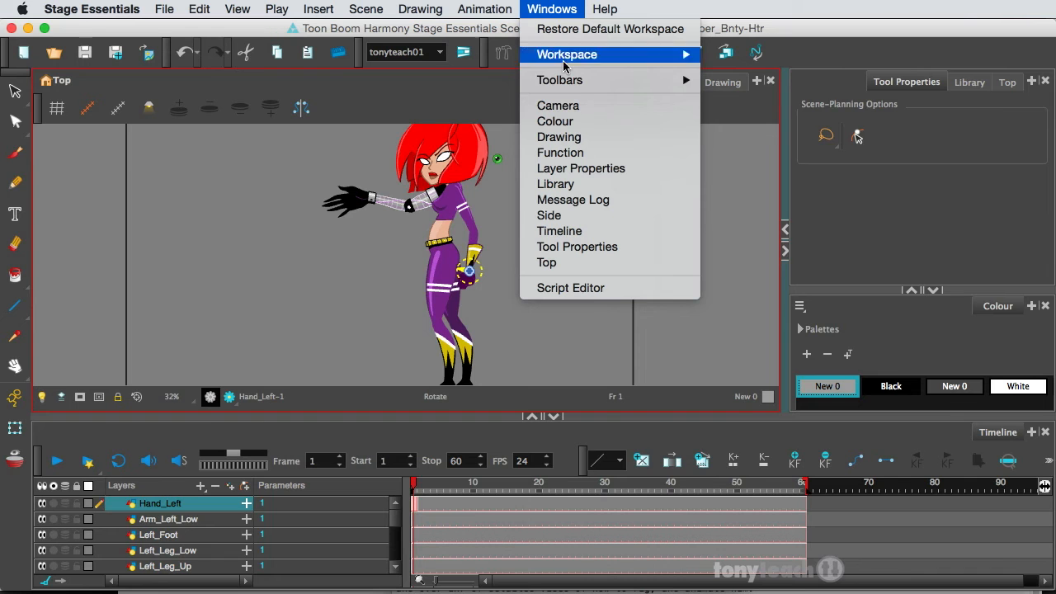
mouse_move(565, 80)
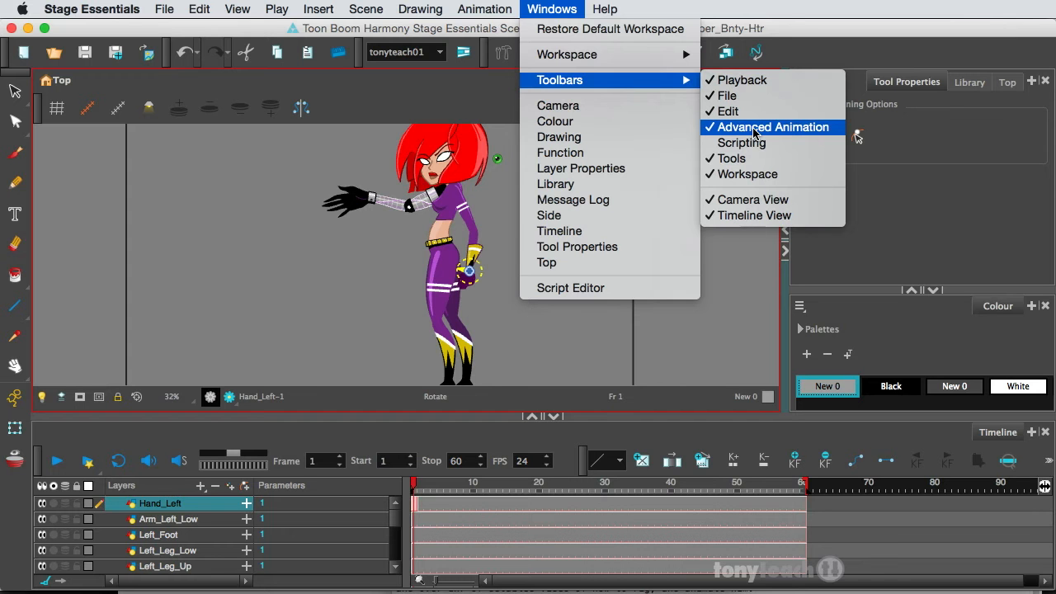
click(900, 133)
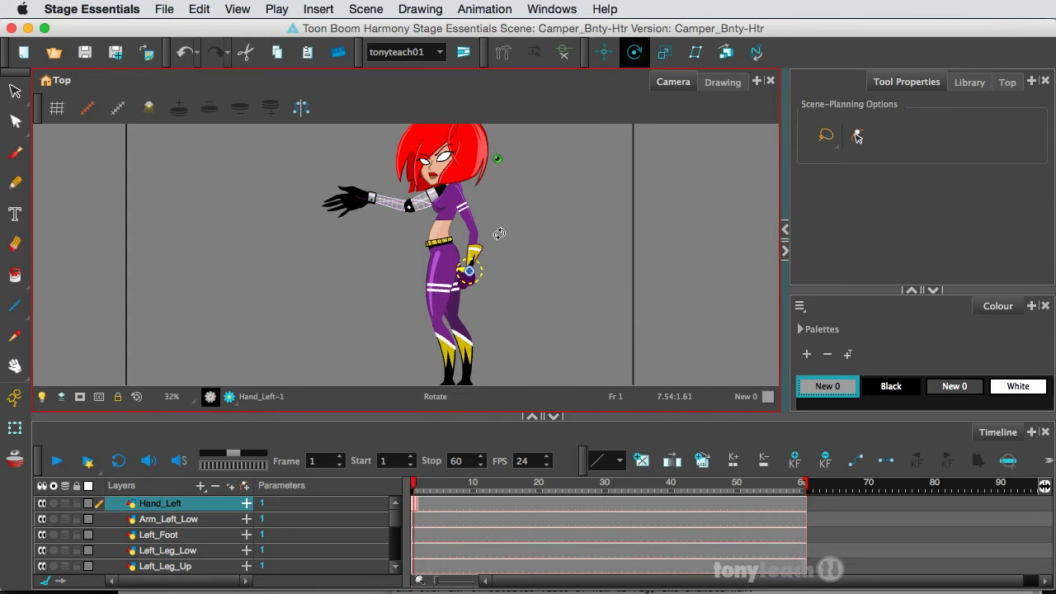
Shift the pivot point of the Hand_Left layer slightly upward at the wrist
scroll(499, 236, up, 1)
scroll(499, 236, up, 3)
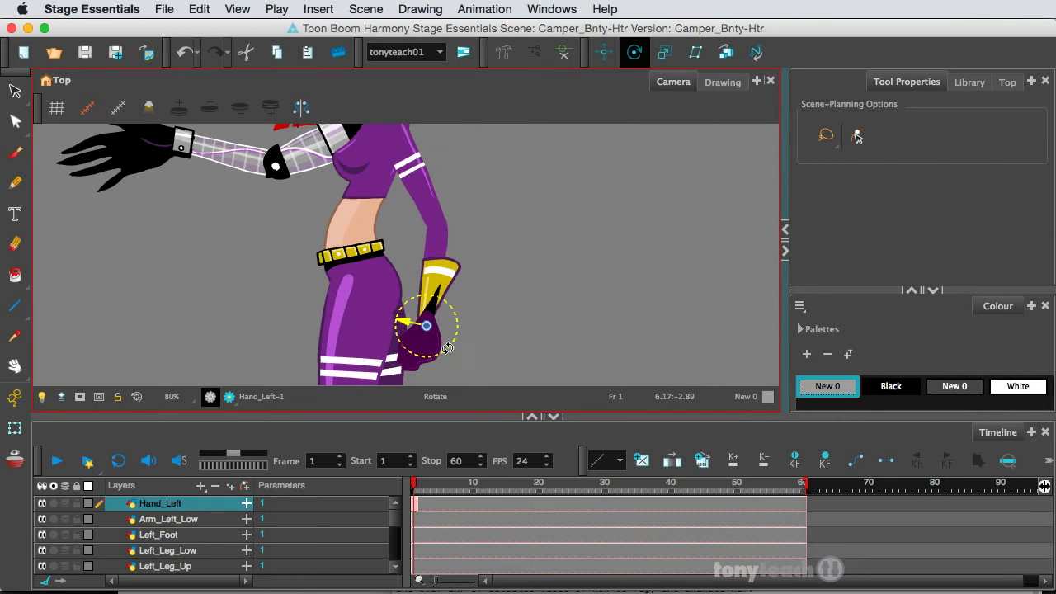
drag(426, 326, 426, 324)
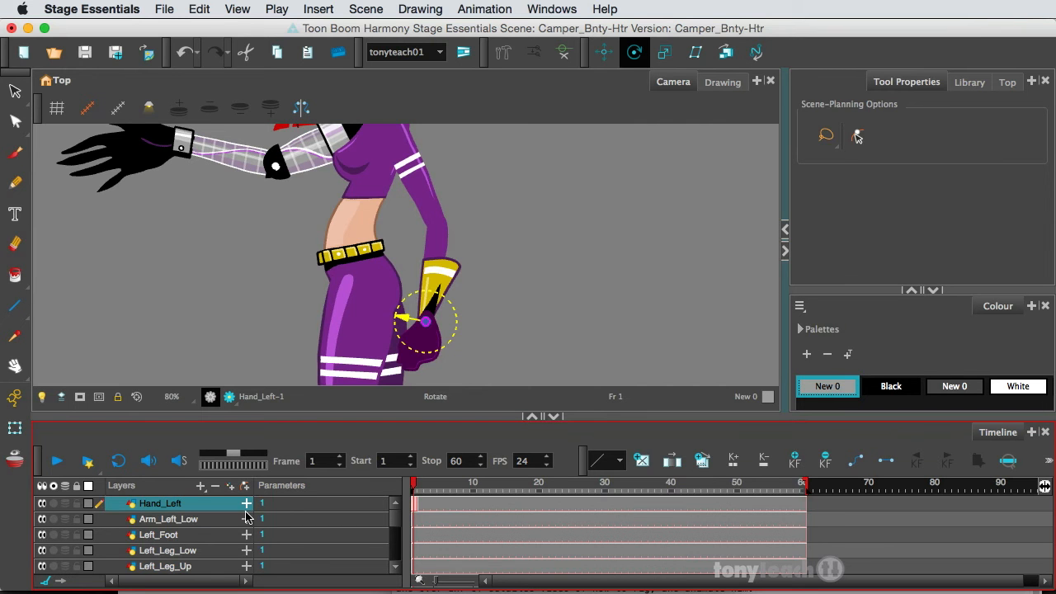
Step through the layers from Hand_Left to Left_Leg_Low and back, and adjust the Arm_Left_Low pivot at the elbow
click(247, 517)
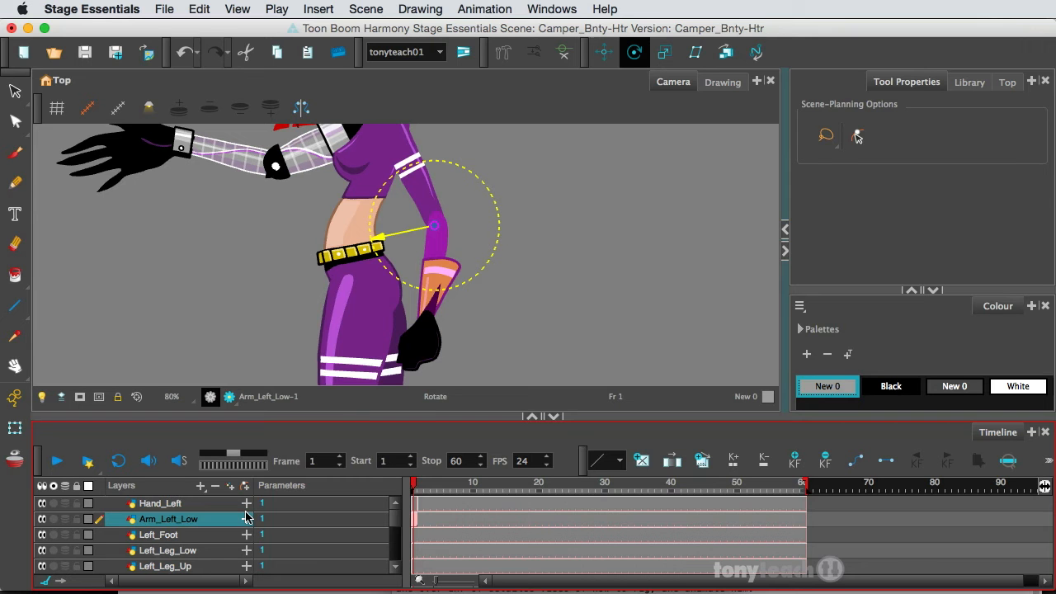
key(Down)
key(Down)
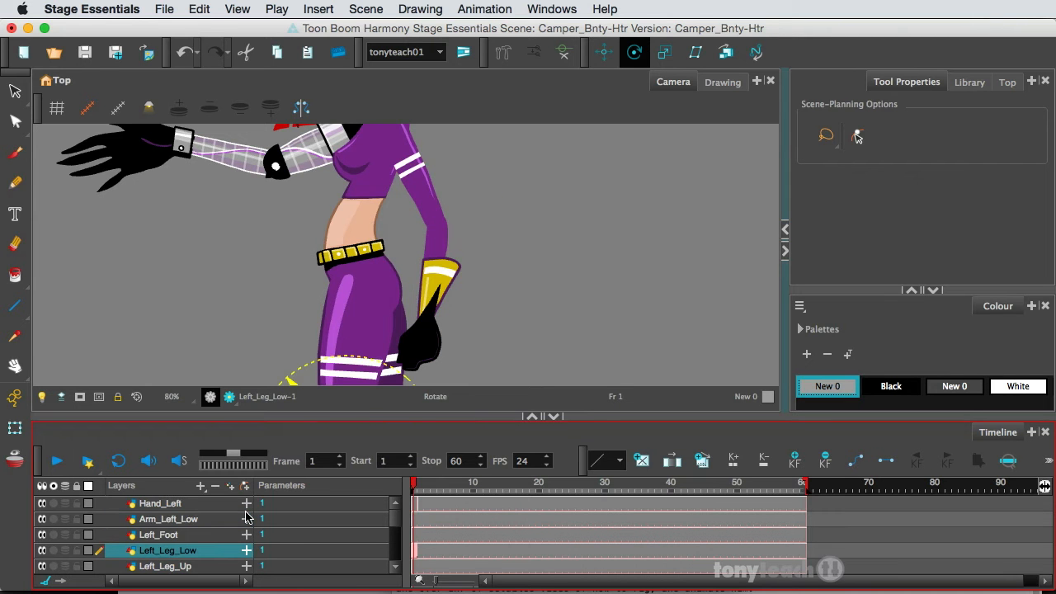
key(Up)
key(Up)
key(Up)
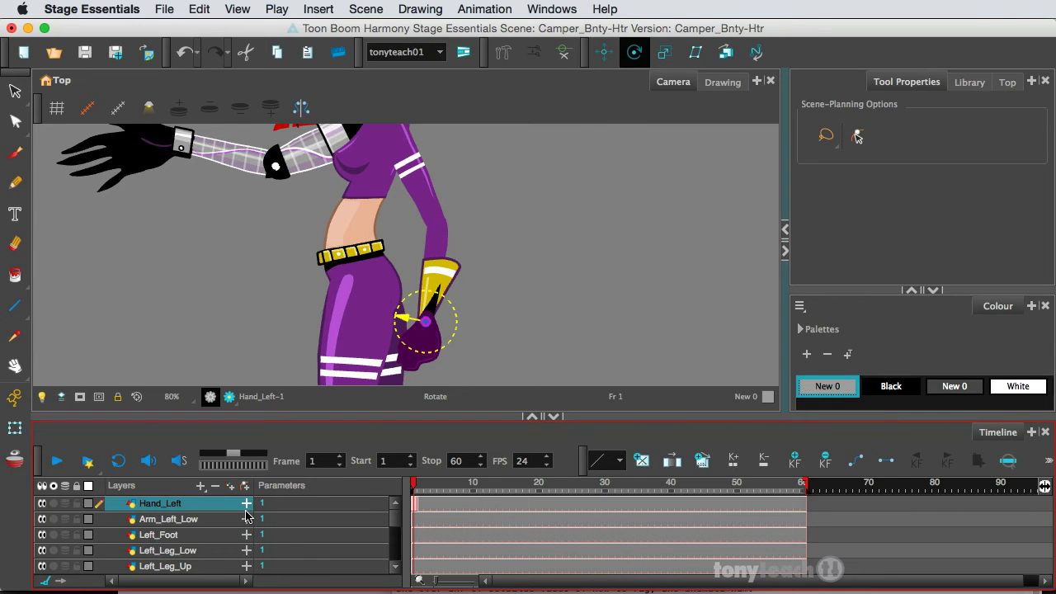
click(246, 513)
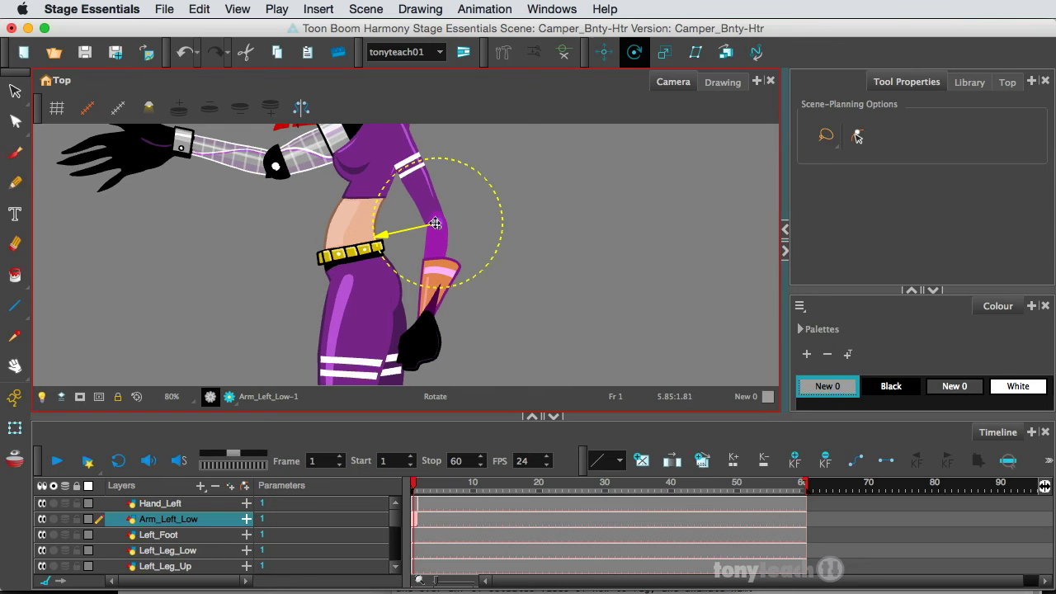
Step through the layers from Left_Foot to Arm_Left_uo, examining the pivot of each body part
click(413, 283)
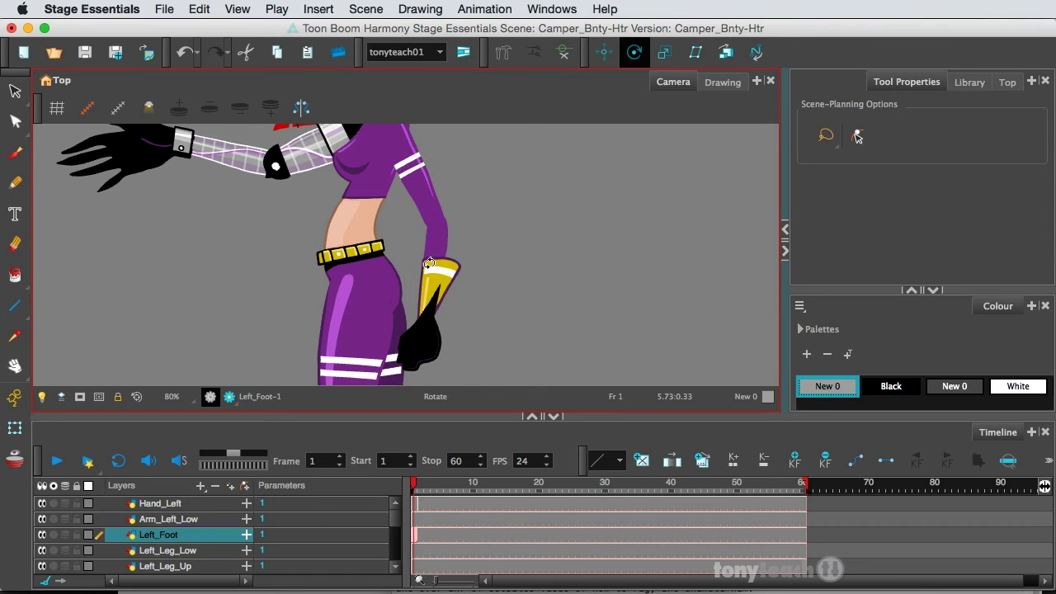
scroll(434, 307, down, 5)
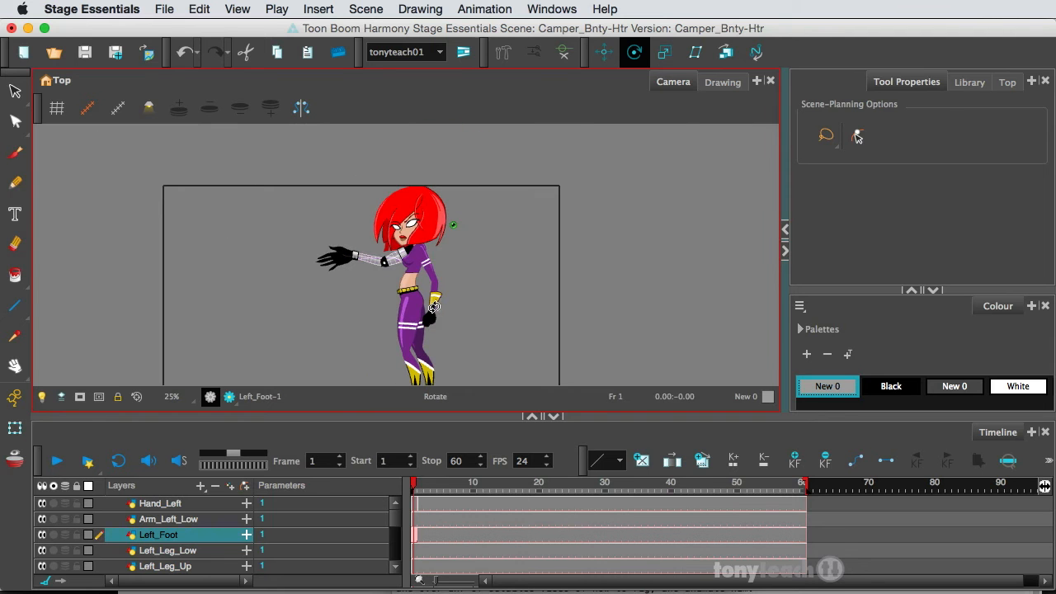
key(space)
drag(450, 370, 443, 289)
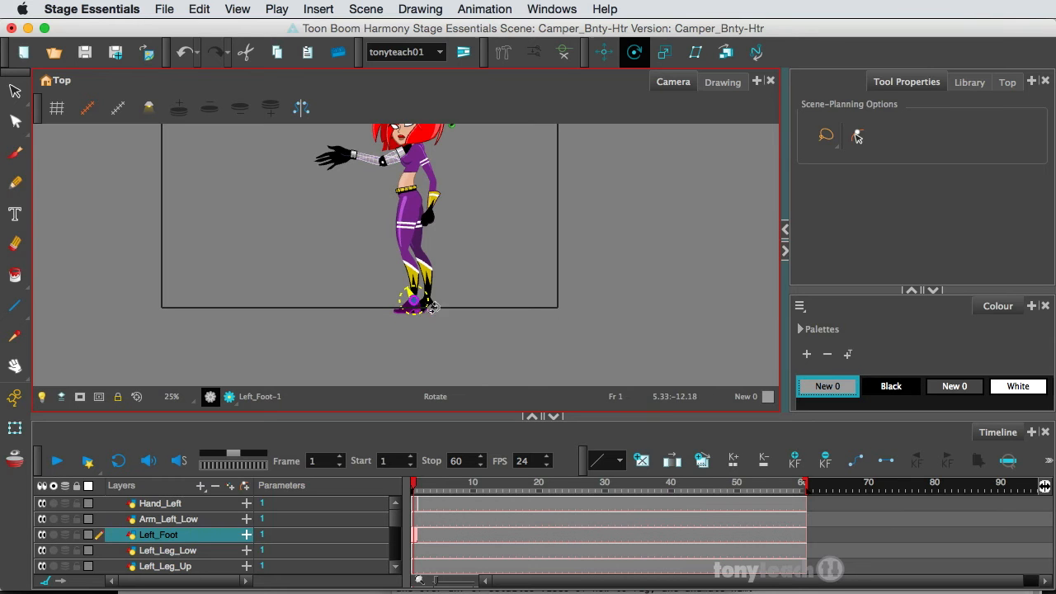
key(b)
key(b)
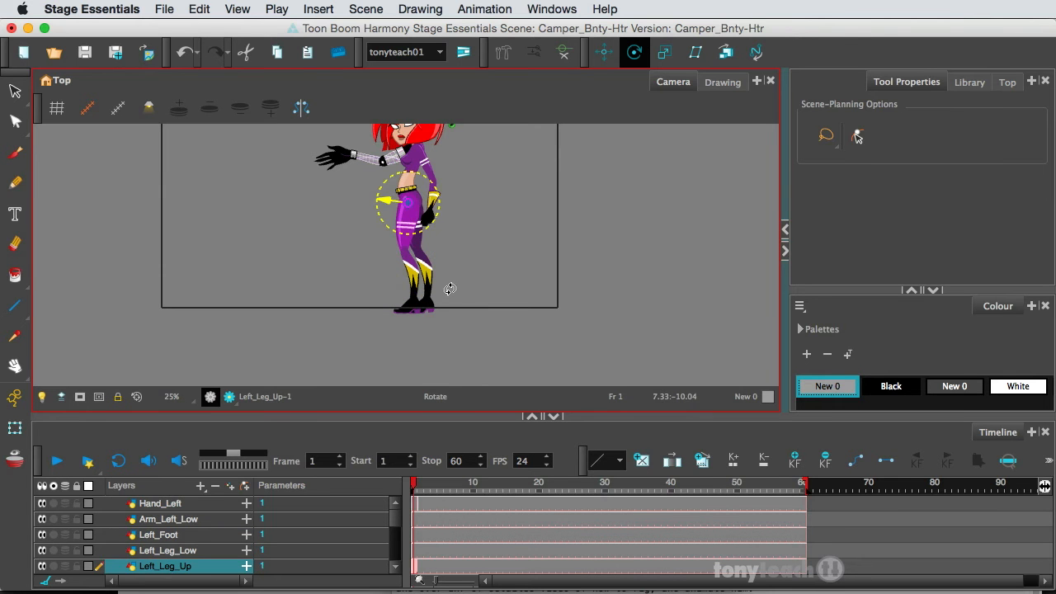
key(b)
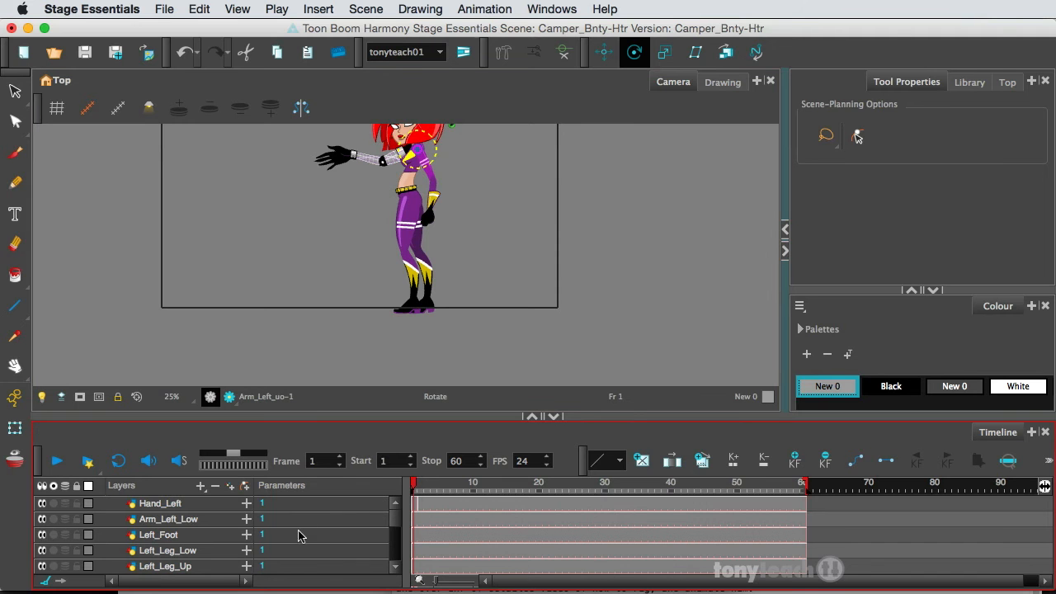
Enlarge the timeline and reorder the left arm layers as Arm_Left_uo, Arm_Left_Low, Hand_Left
drag(370, 418, 365, 347)
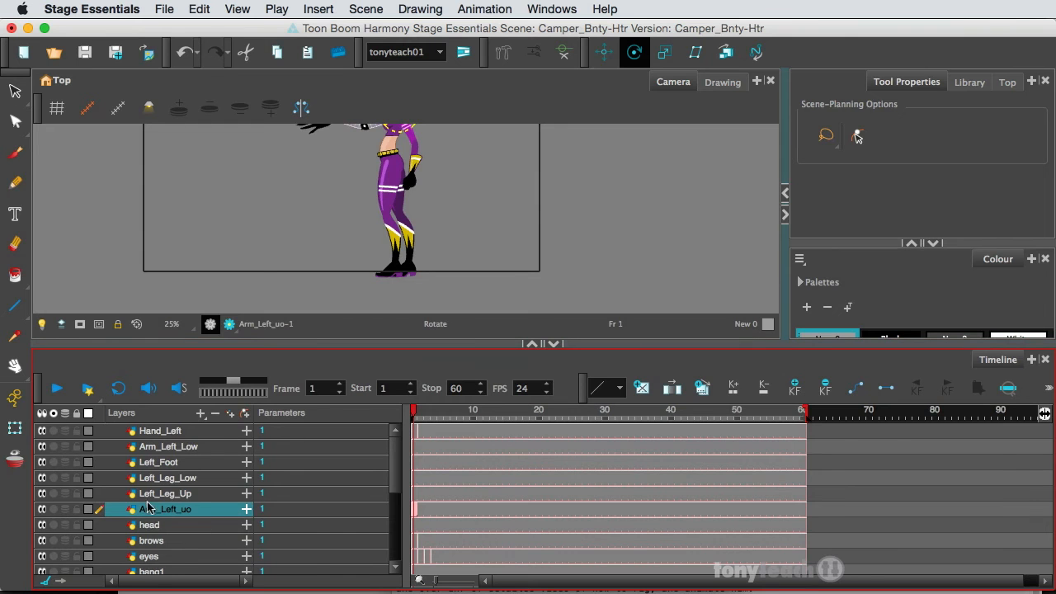
drag(136, 492, 143, 443)
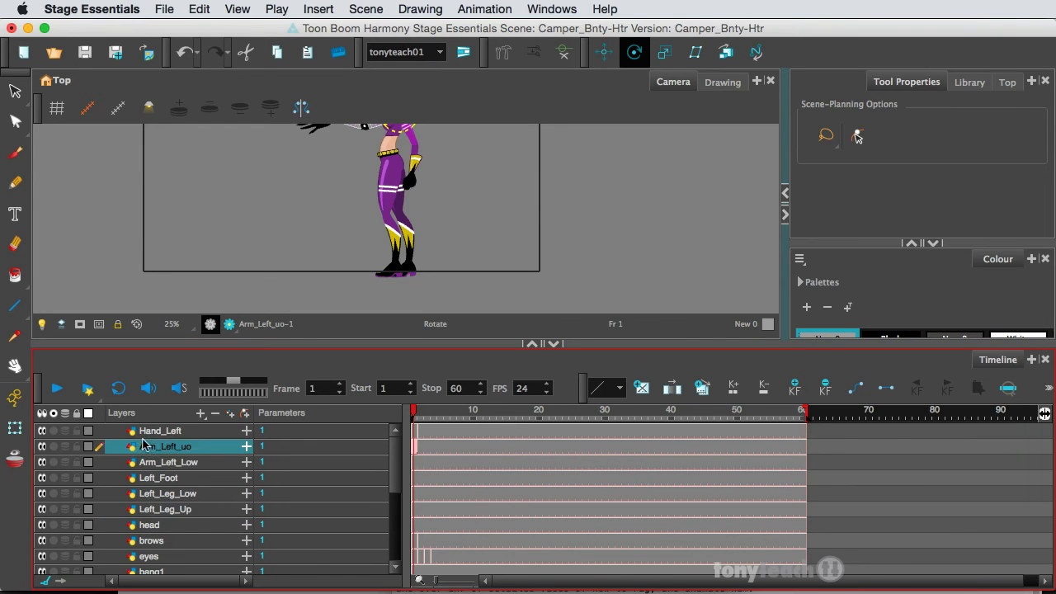
drag(134, 448, 137, 475)
click(204, 433)
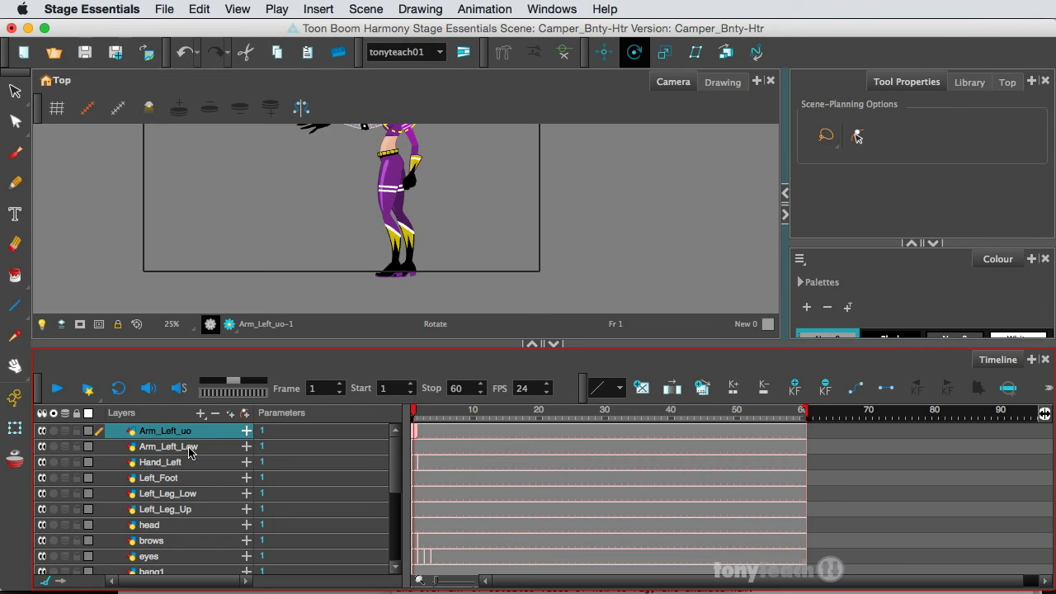
click(189, 450)
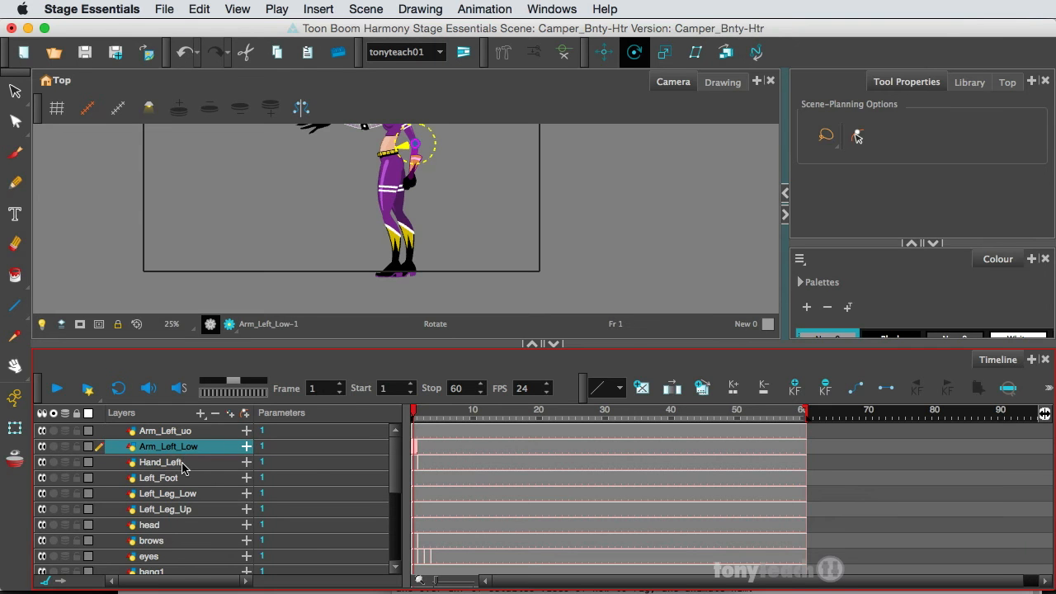
click(183, 468)
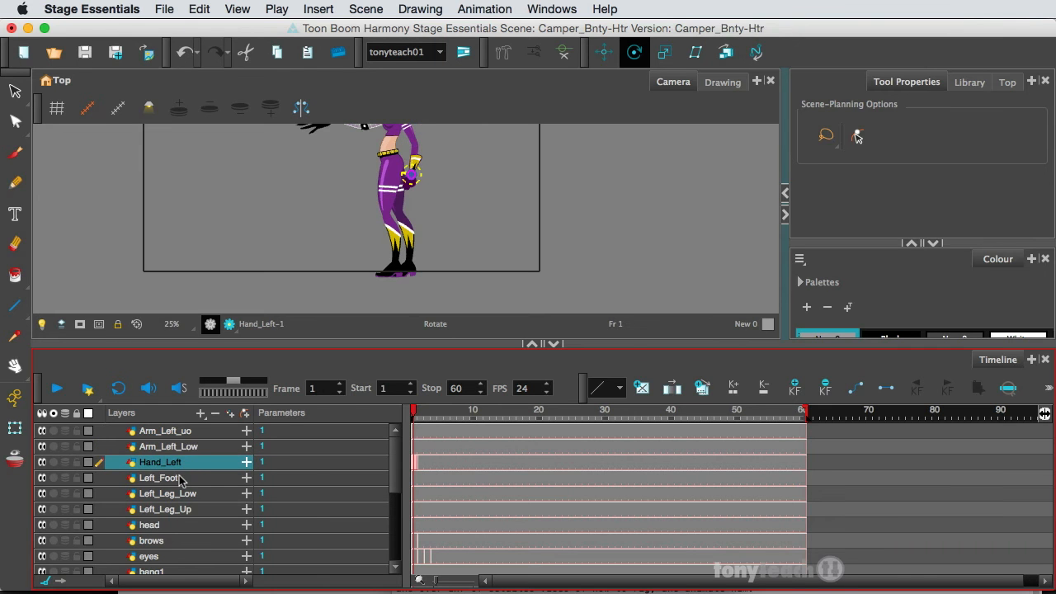
Reorder the left leg layers below Hand_Left as Left_Leg_Up, Left_Leg_Low, Left_Foot
click(182, 480)
click(182, 495)
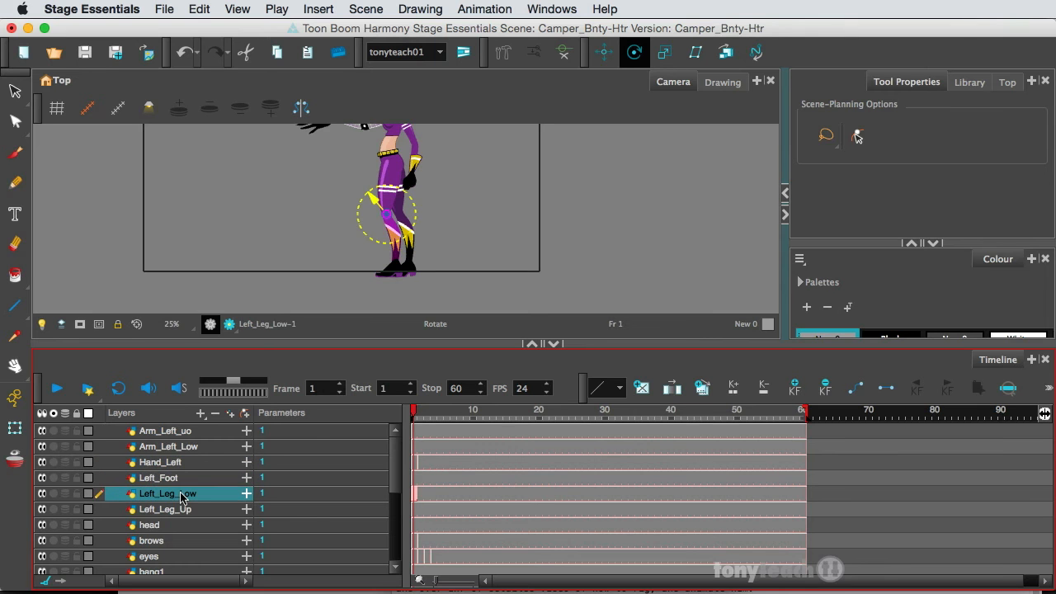
click(173, 512)
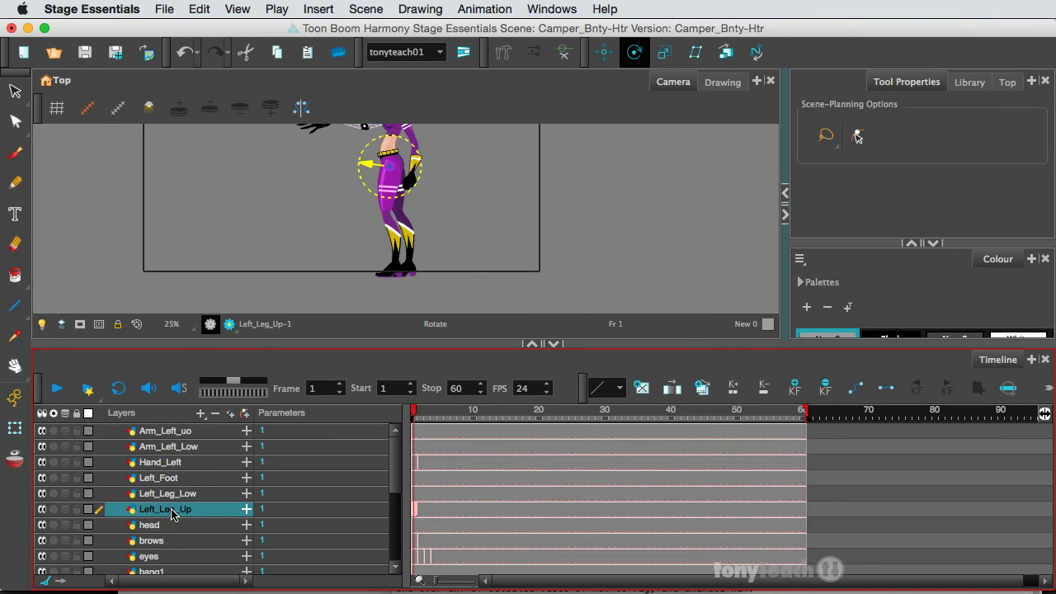
mouse_move(186, 498)
mouse_down()
mouse_move(185, 515)
mouse_move(188, 489)
mouse_move(183, 516)
mouse_up()
click(190, 480)
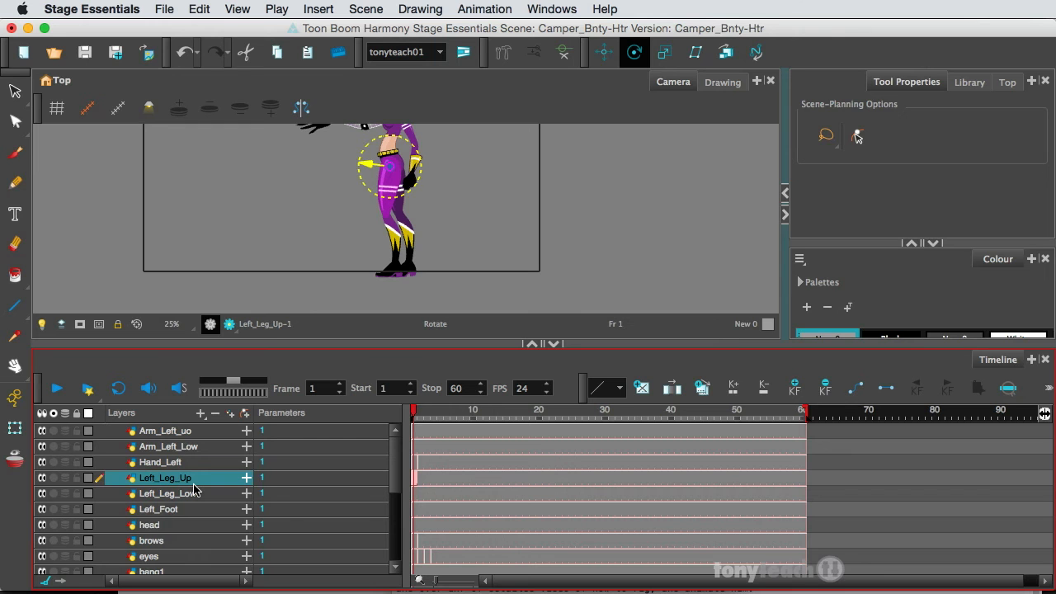
Step through the layers from Arm_Left_uo down to head, examining the pivots of the left arm, left leg and head
key(b)
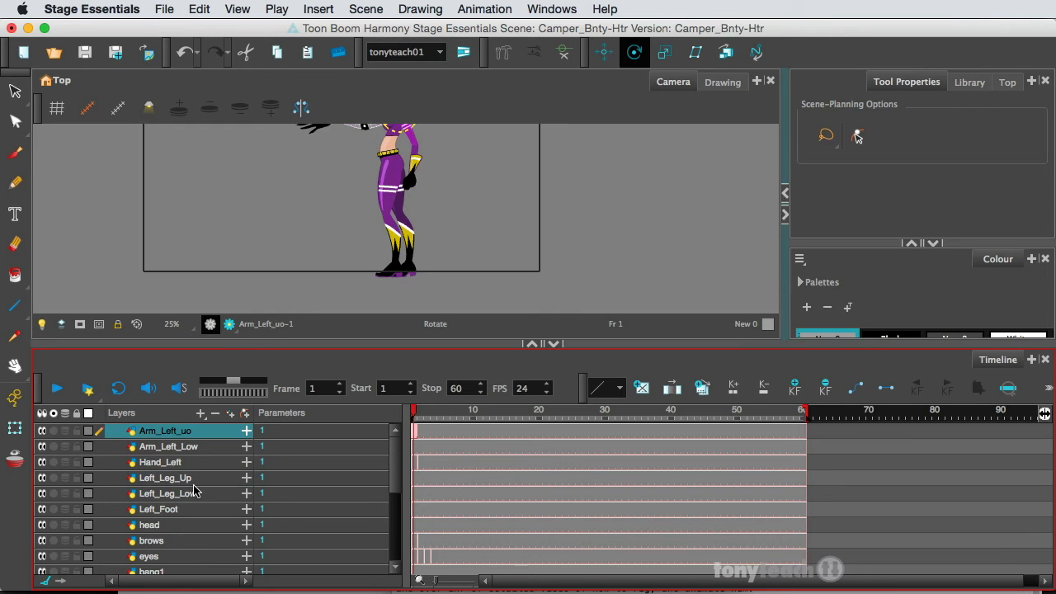
click(193, 478)
click(199, 492)
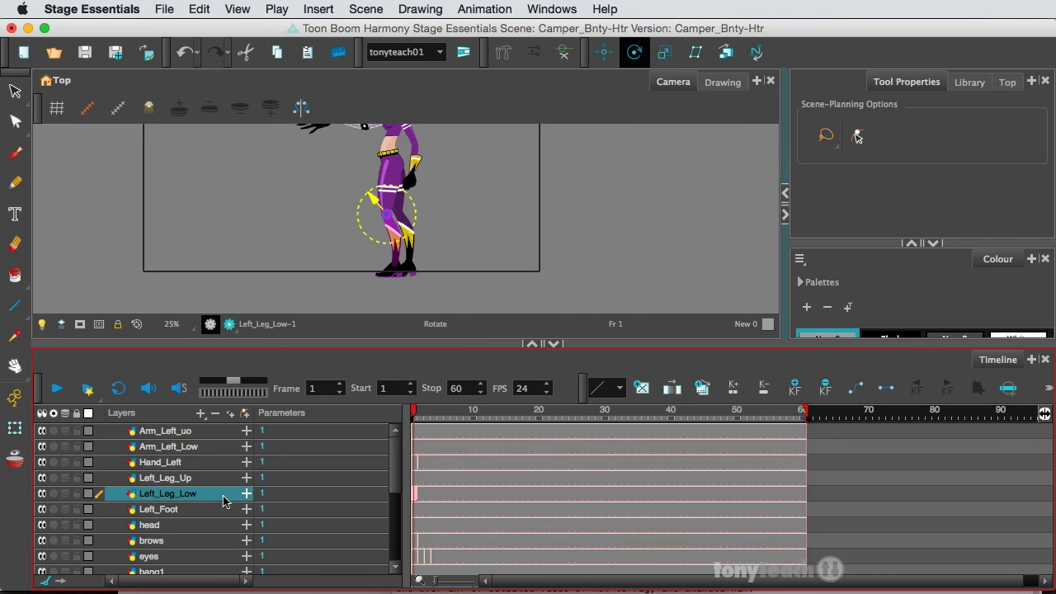
key(Down)
click(168, 526)
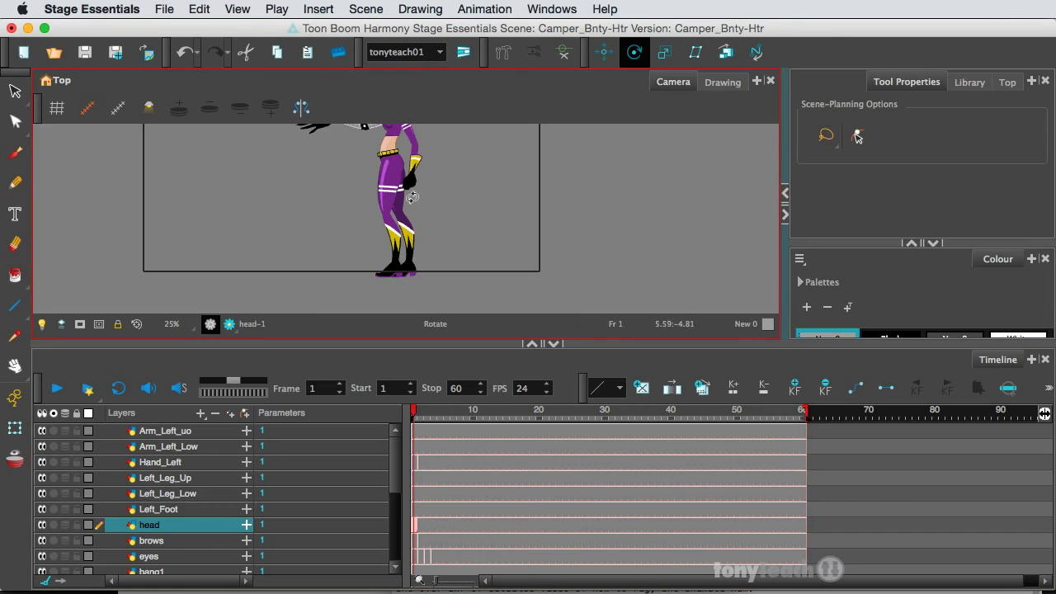
scroll(411, 210, up, 5)
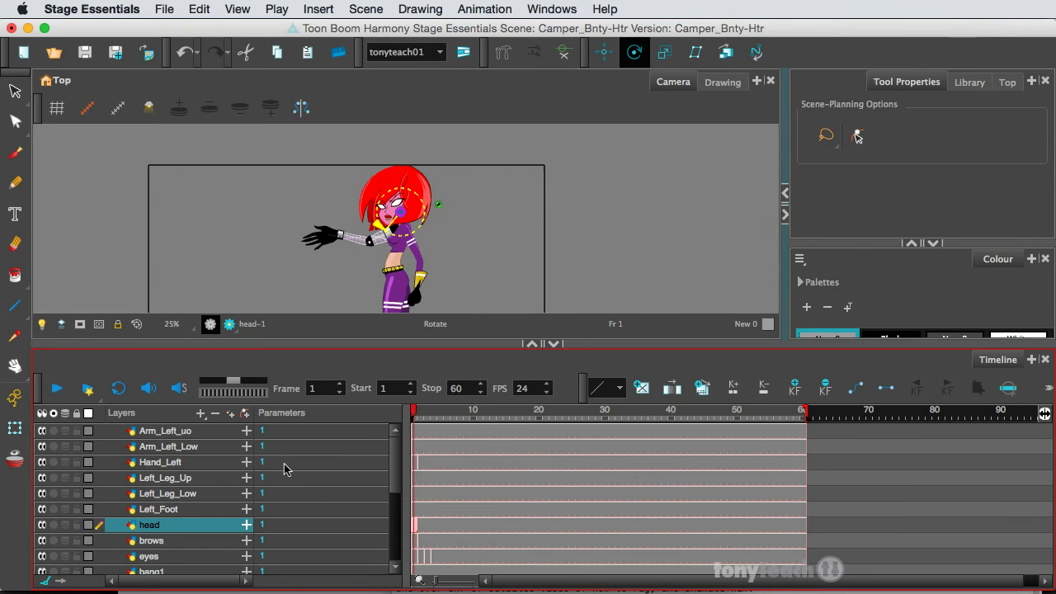
click(312, 430)
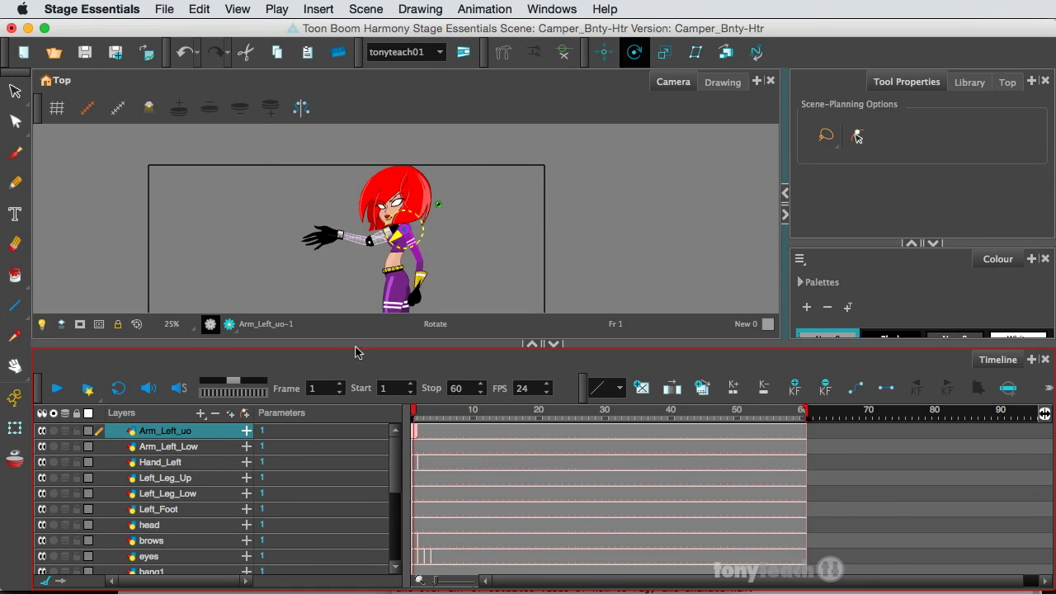
key(super+z)
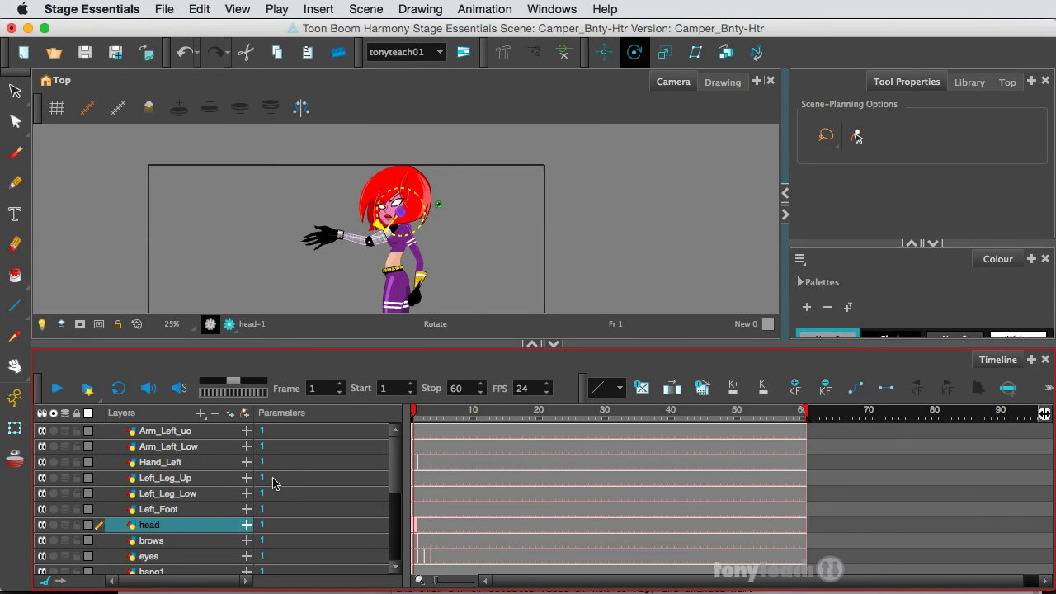
Move the pivots of the brows and eyes layers onto the face, between the eyes
key(super+z)
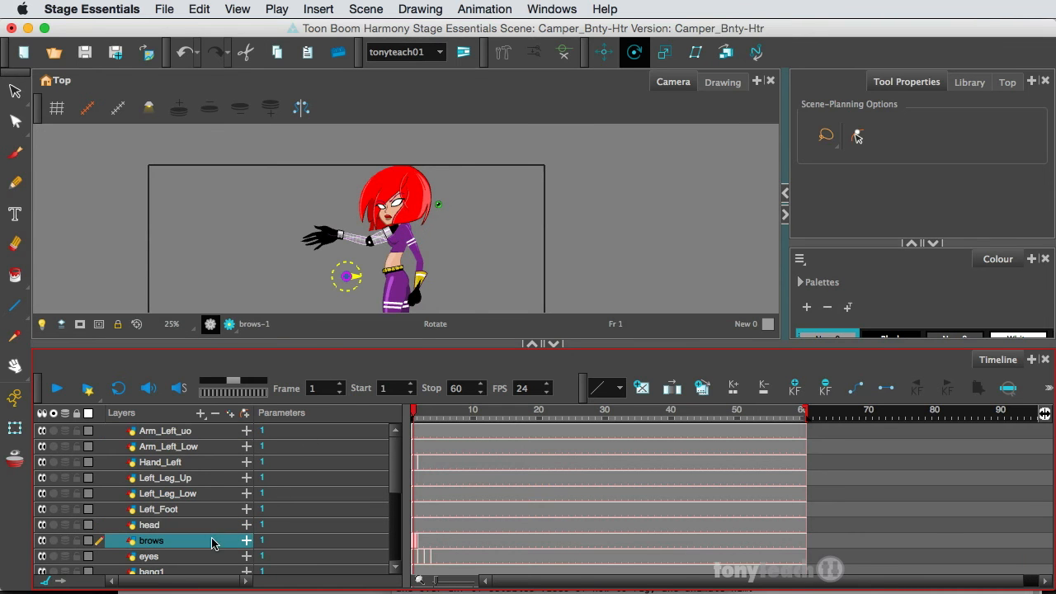
scroll(355, 274, up, 2)
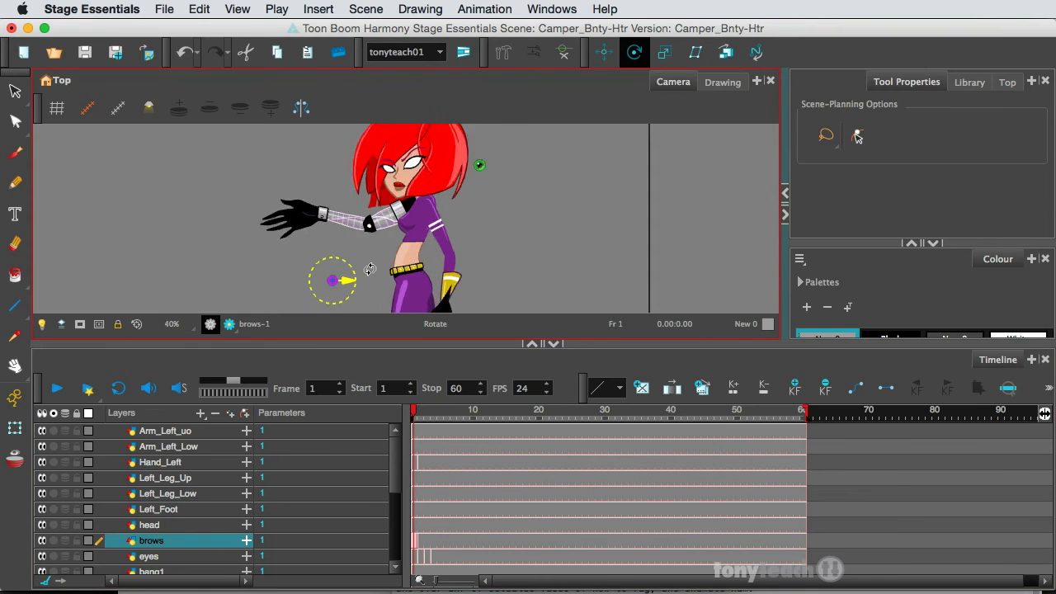
drag(324, 284, 405, 137)
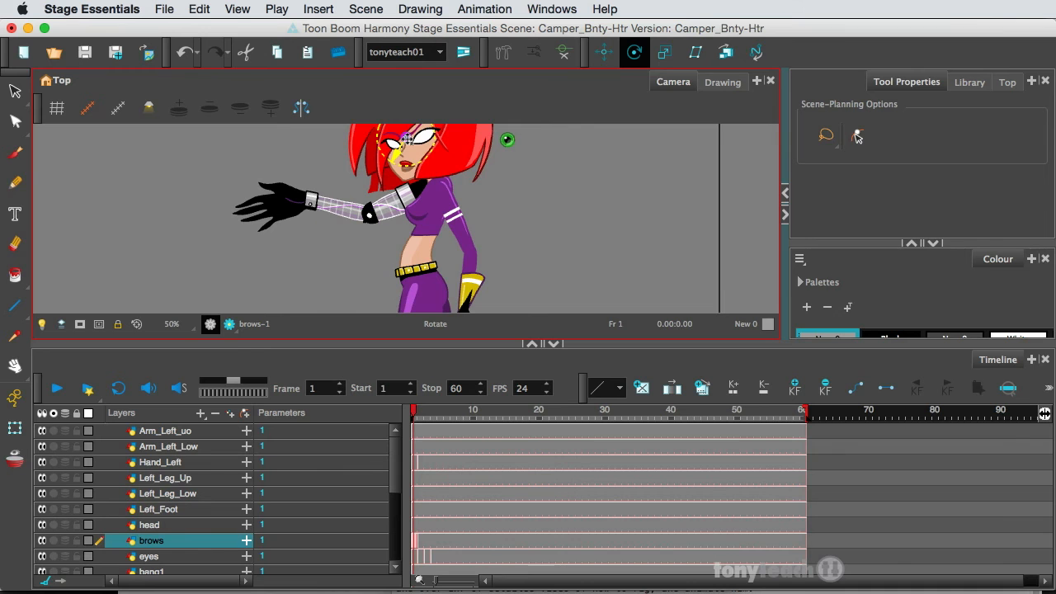
key(Down)
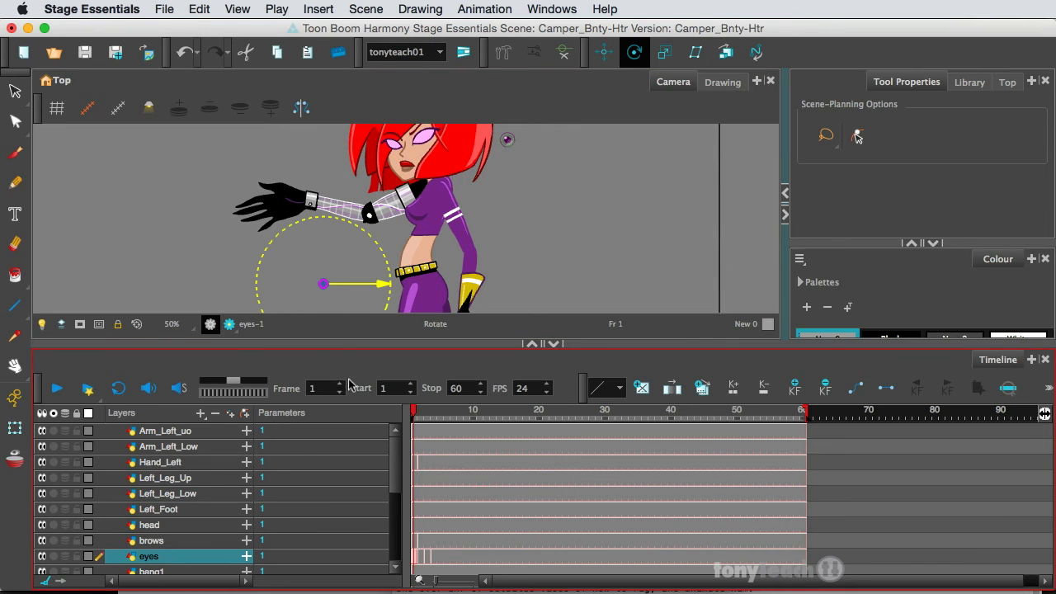
drag(323, 283, 409, 143)
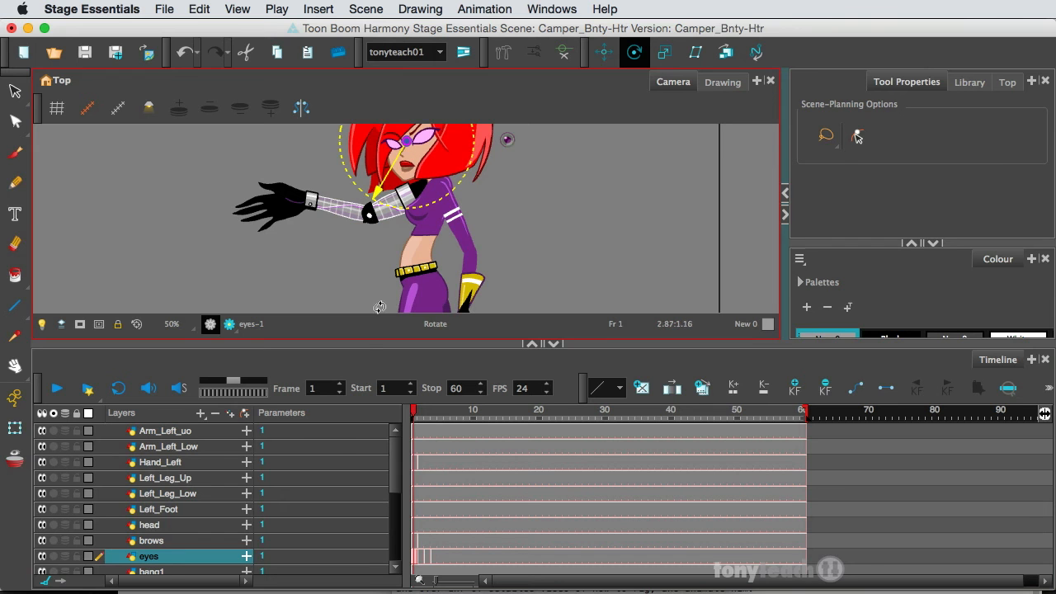
Enlarge the camera view, isolate the bang1 layer to move its pivot to the top of the hair lock, and show all layers again
key(Down)
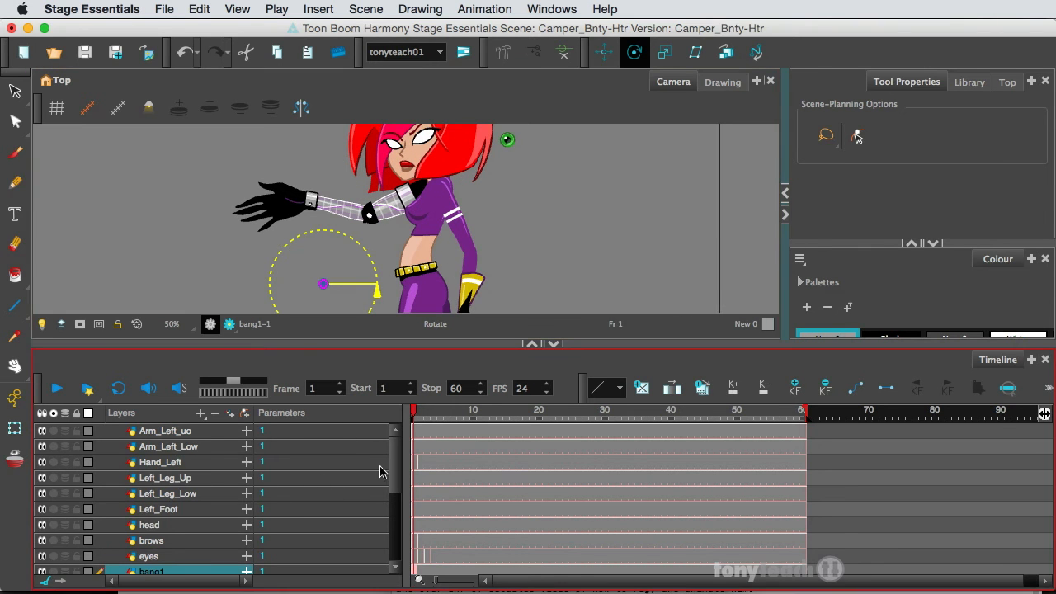
scroll(394, 467, down, 3)
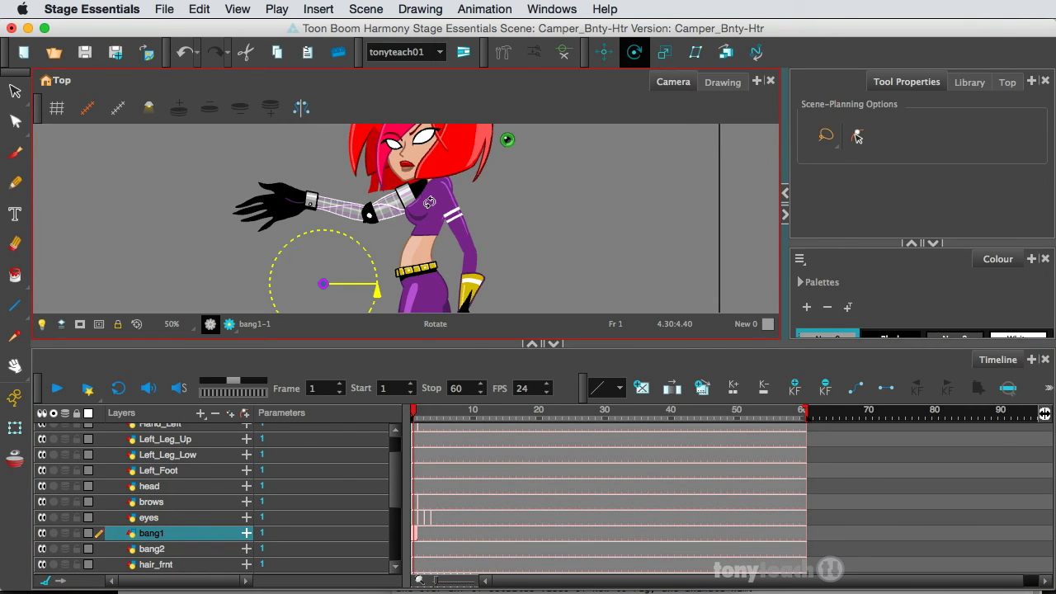
scroll(477, 246, down, 1)
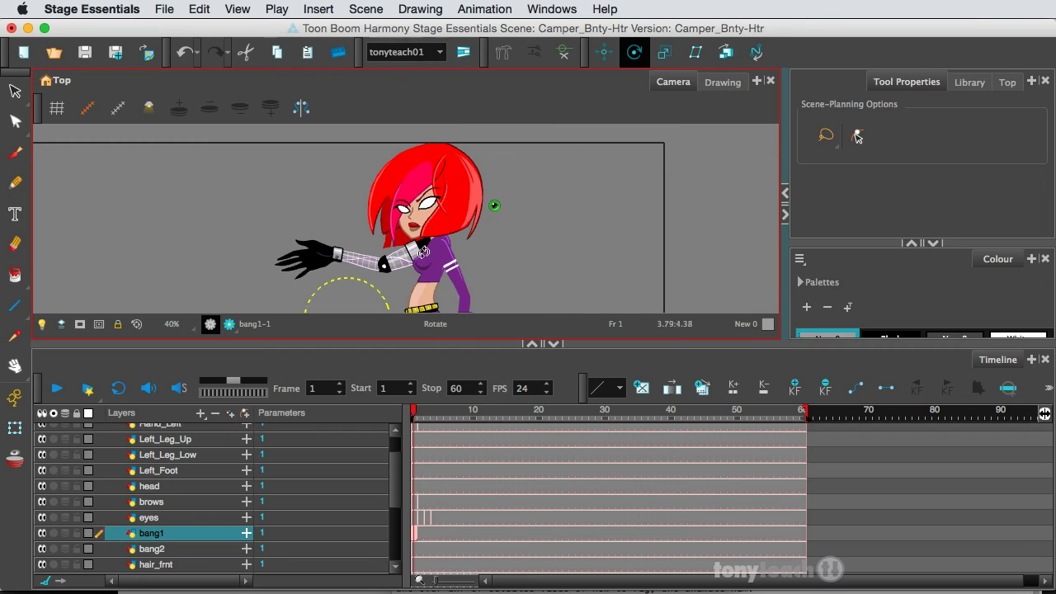
drag(487, 340, 486, 391)
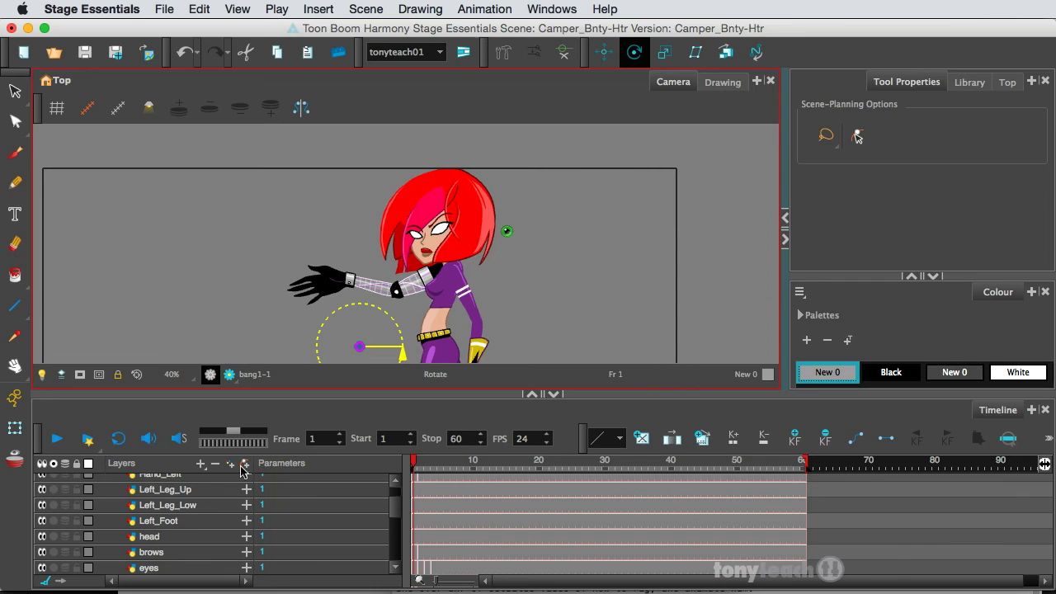
scroll(291, 525, up, 2)
scroll(311, 520, down, 4)
scroll(311, 520, down, 1)
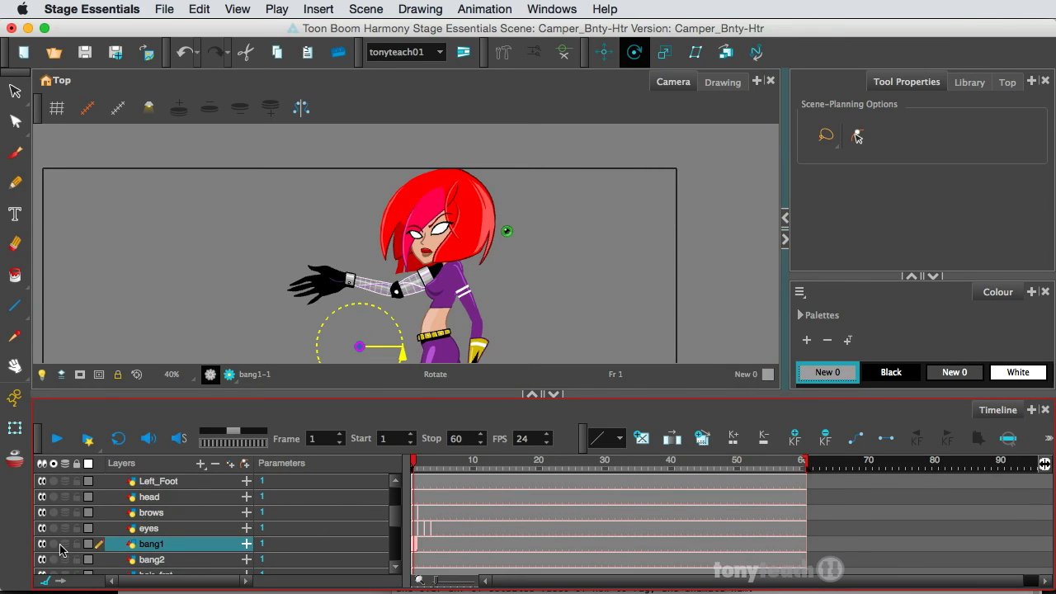
click(53, 544)
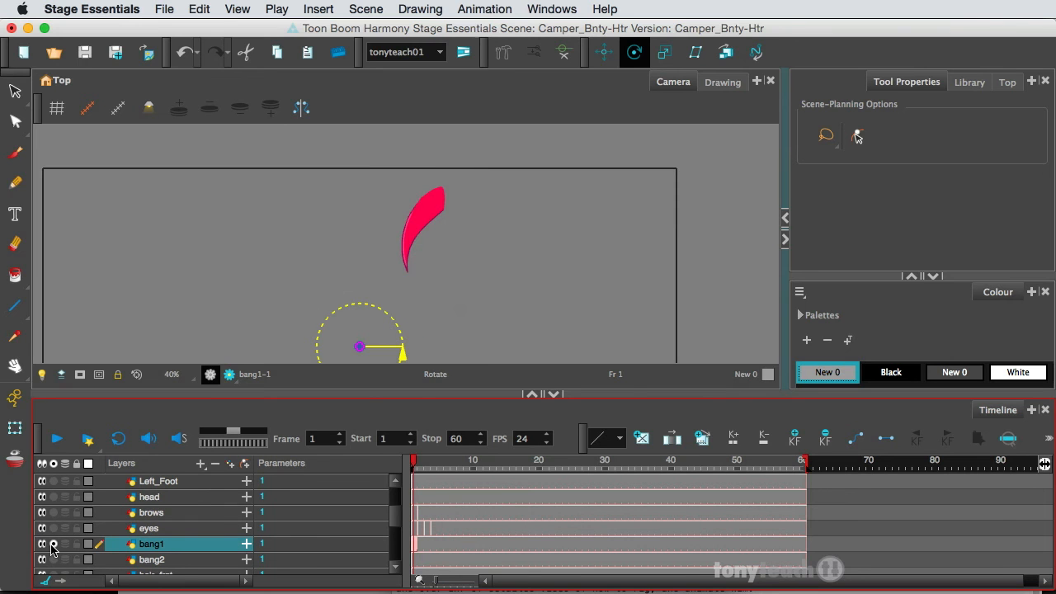
drag(363, 343, 442, 190)
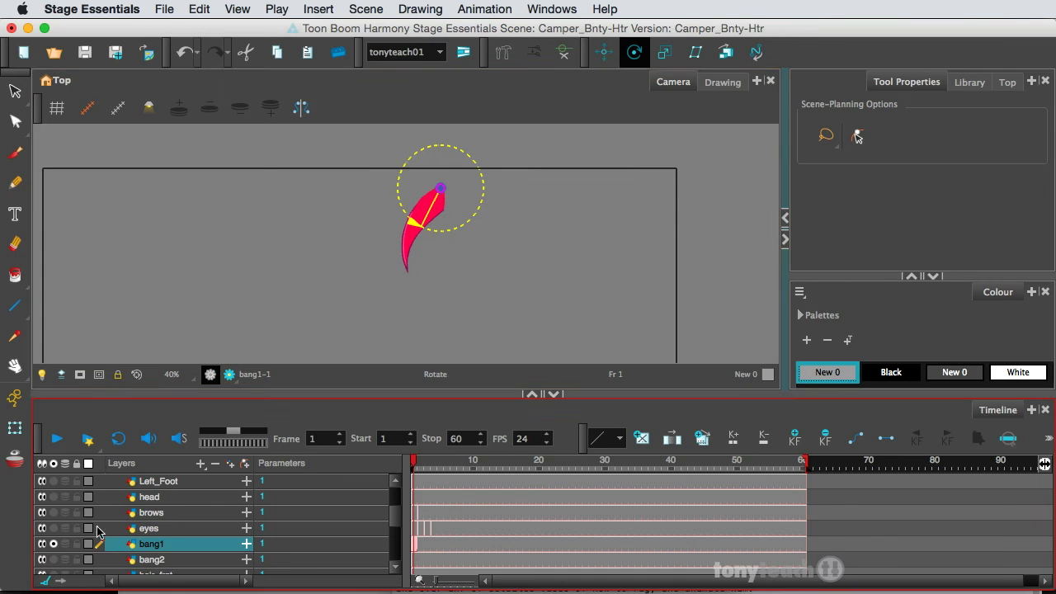
click(54, 544)
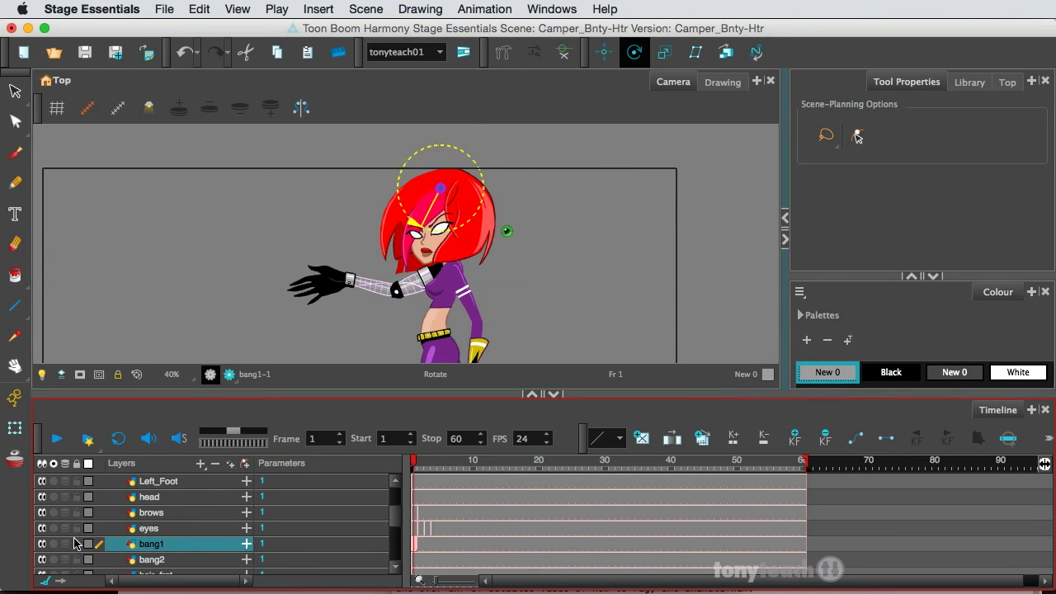
Show only the bang2 layer and place its pivot at the upper end of the hair lock
click(160, 535)
click(171, 542)
click(196, 559)
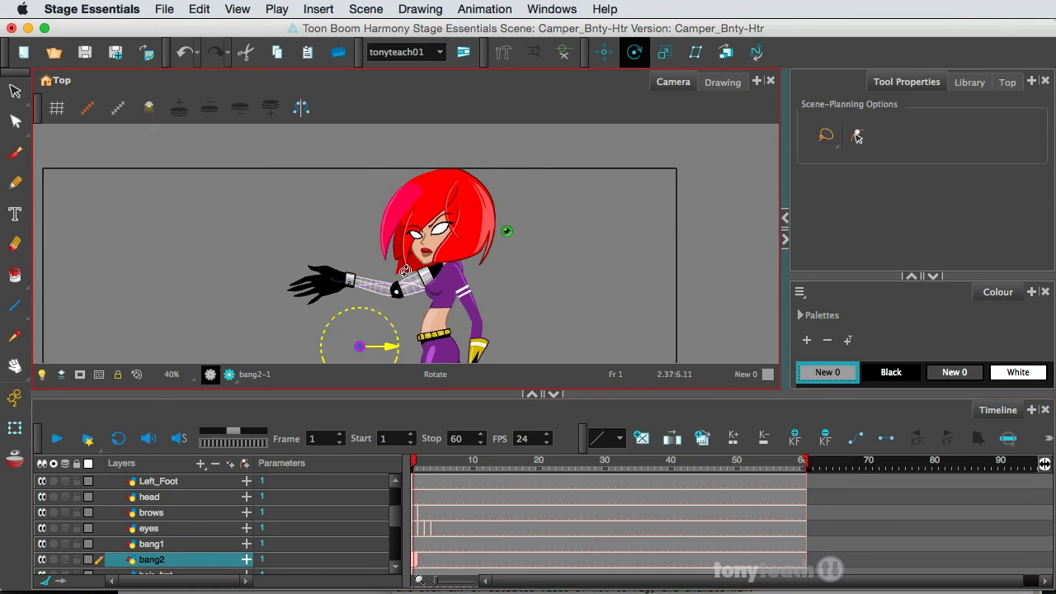
click(54, 559)
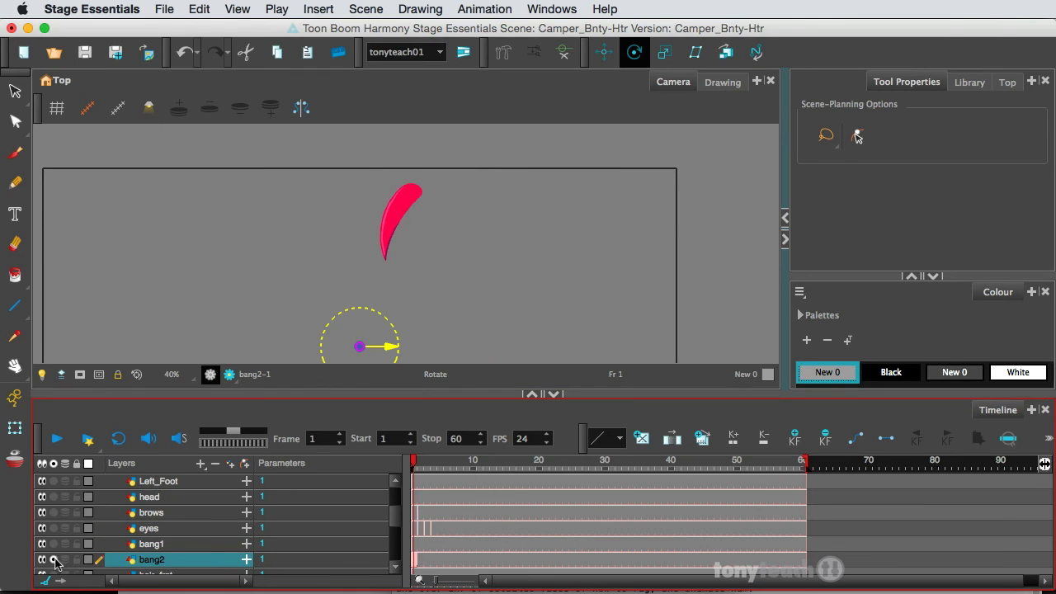
drag(358, 347, 416, 189)
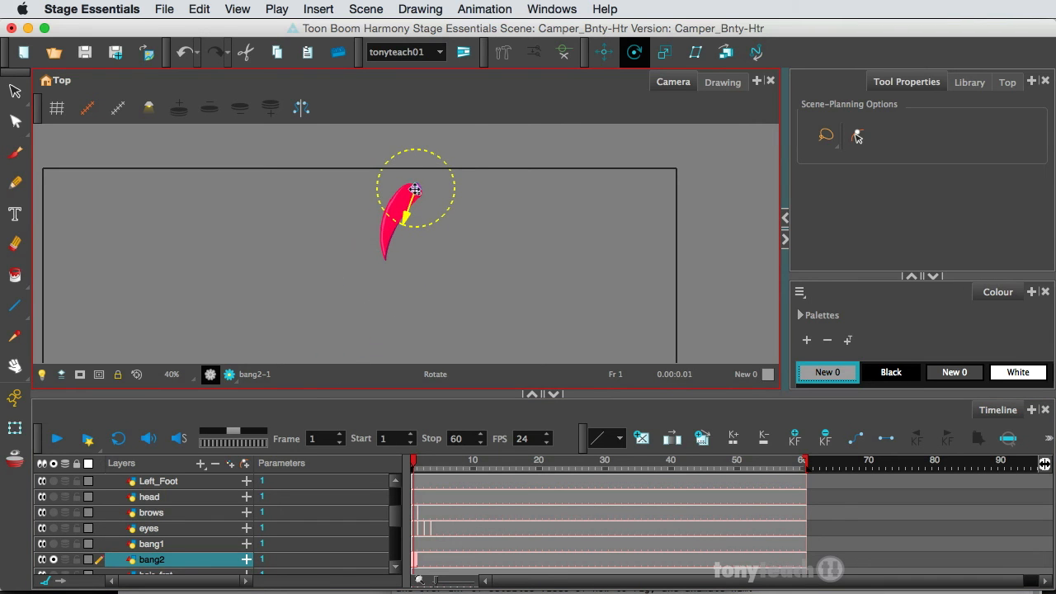
Isolate hair_frnt instead of bang2, move its pivot to the upper part of the hair, and turn solo mode off
drag(391, 515, 392, 528)
key(Down)
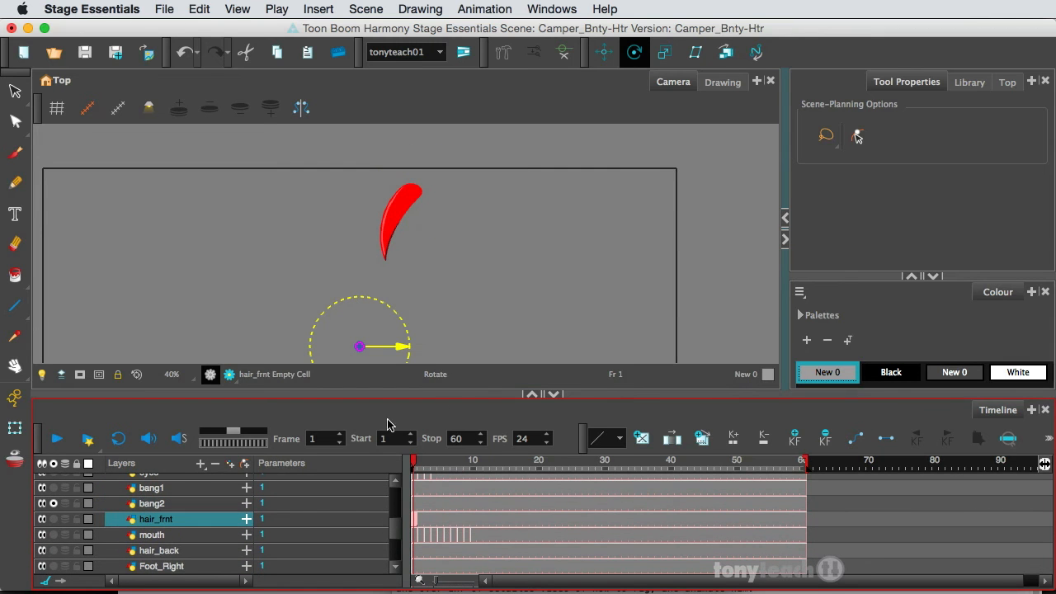
click(52, 504)
click(53, 519)
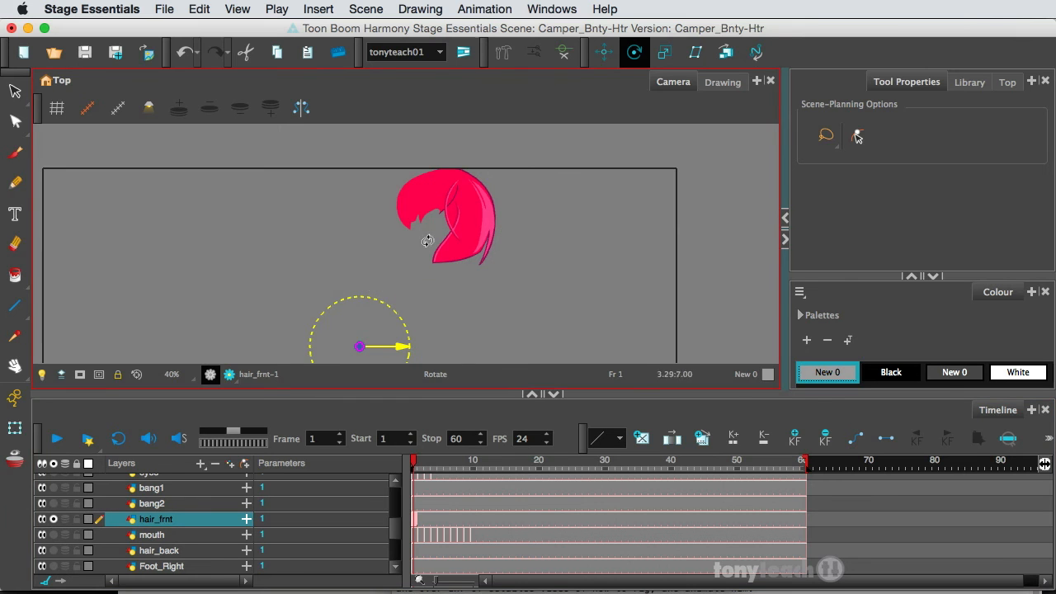
mouse_move(359, 347)
mouse_down()
mouse_move(456, 188)
mouse_move(450, 195)
mouse_up()
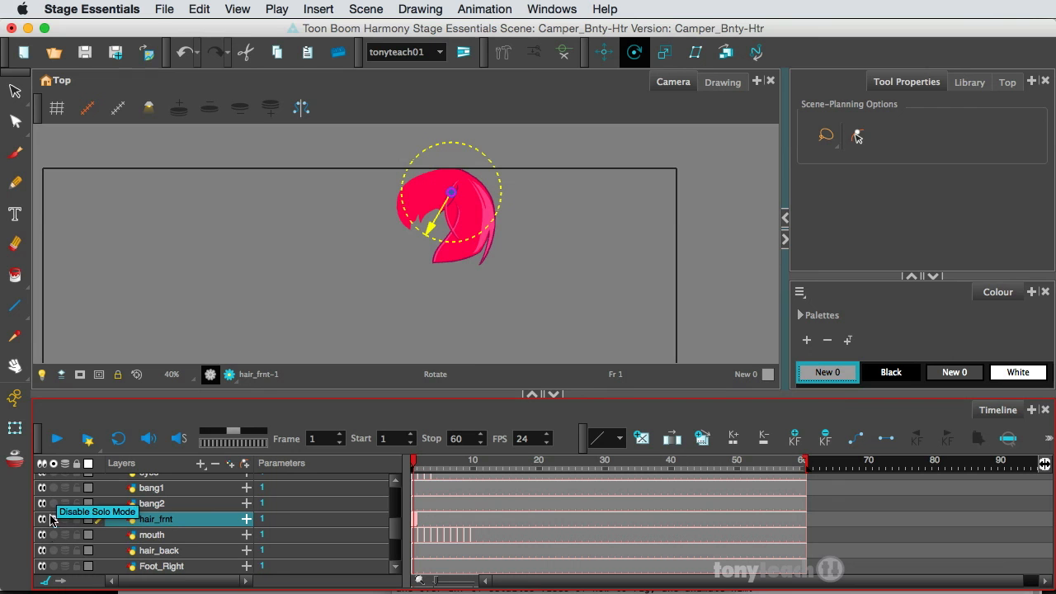
click(53, 520)
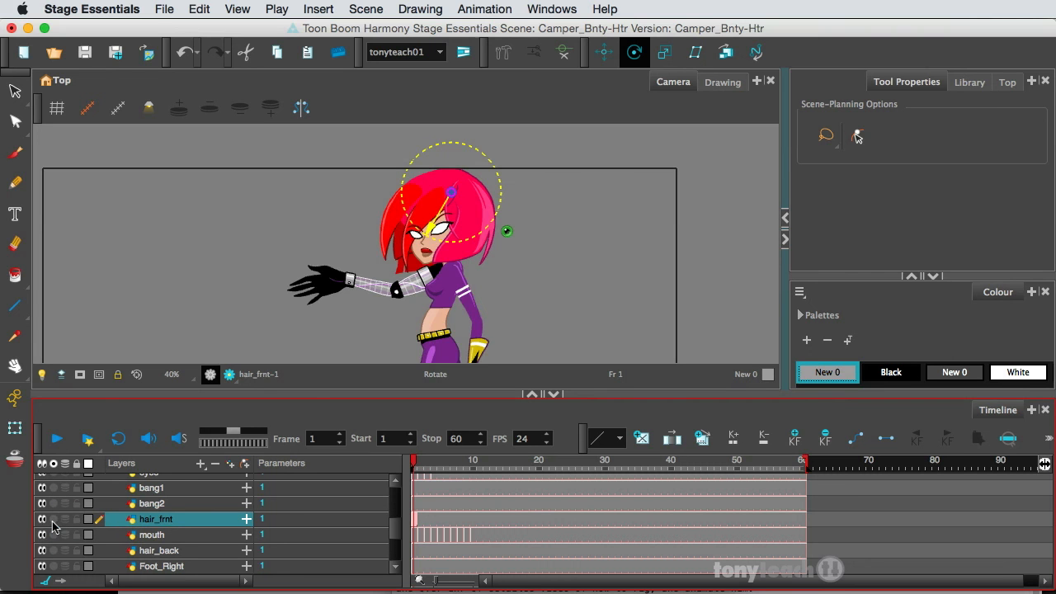
Move the mouth layer's pivot onto the mouth and, with hair_back temporarily isolated, move its pivot to the top of the back hair
click(158, 536)
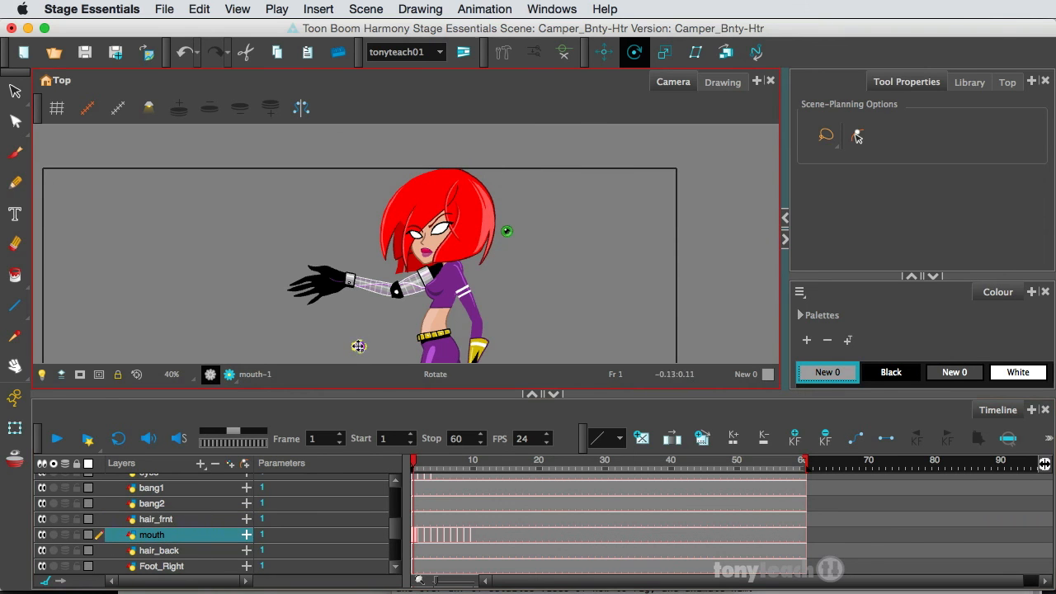
drag(371, 332, 427, 252)
click(165, 550)
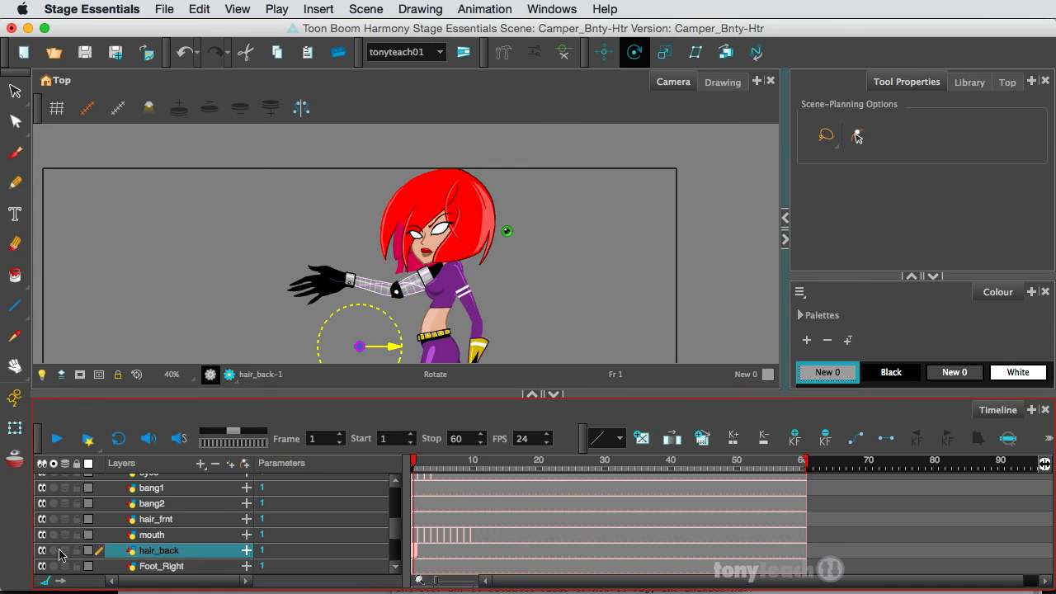
click(54, 551)
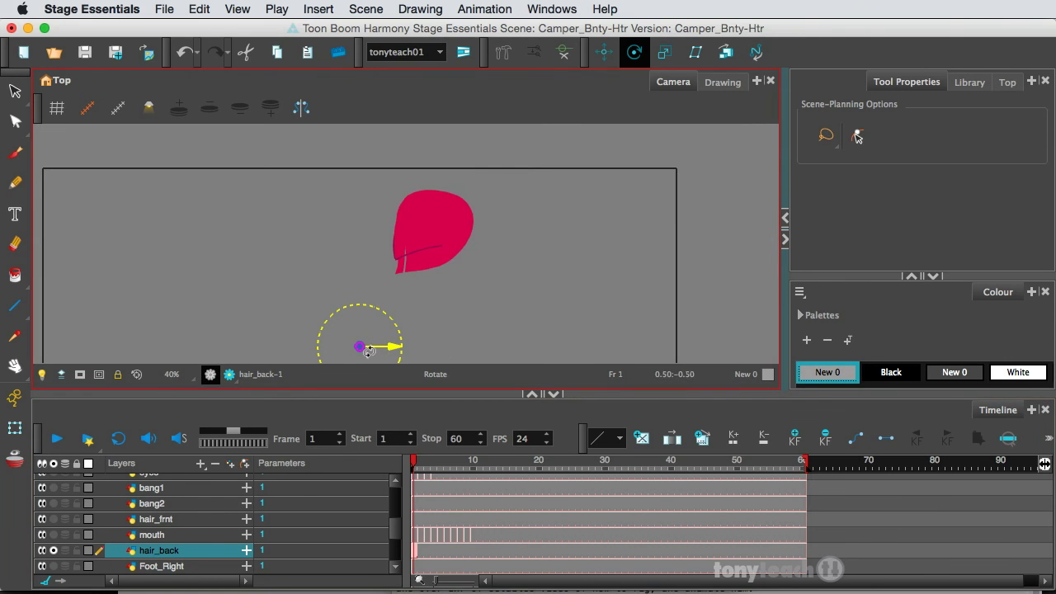
drag(359, 347, 444, 198)
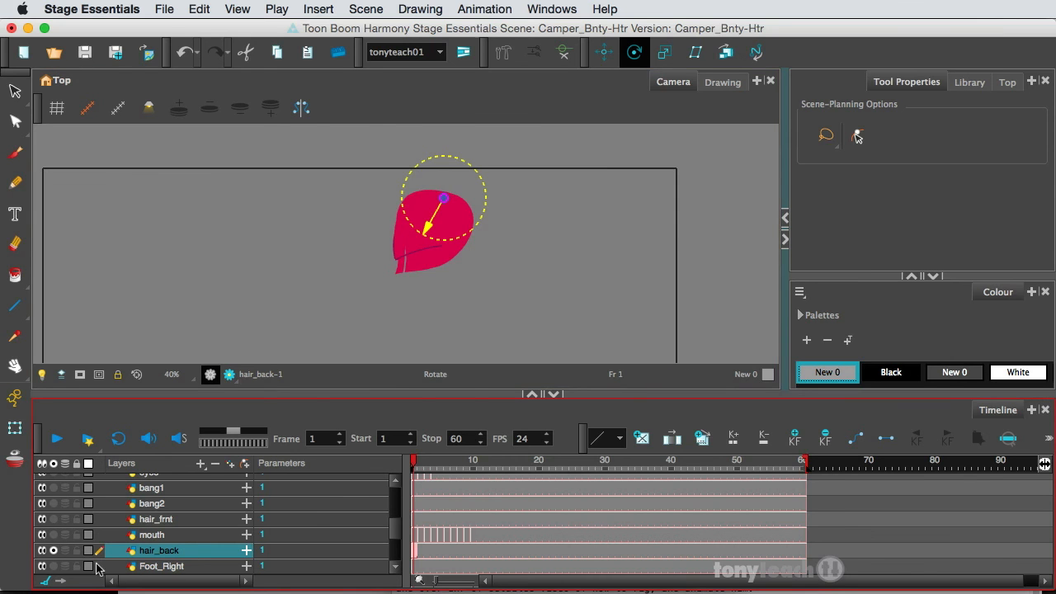
click(54, 550)
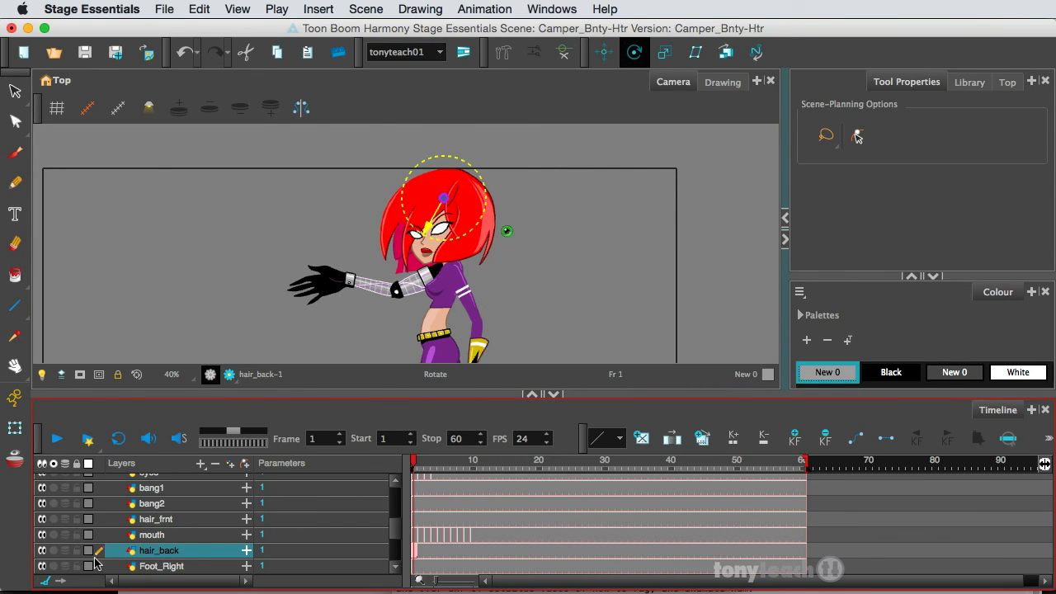
Move the Foot_Right layer's pivot to the ankle of the right foot
click(148, 568)
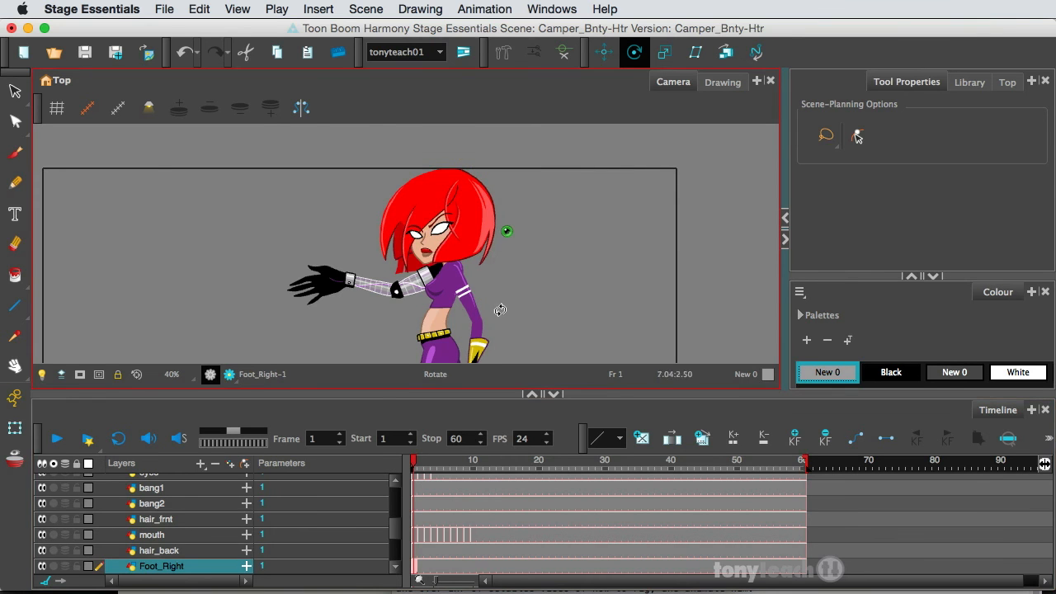
scroll(491, 320, down, 2)
scroll(487, 318, down, 5)
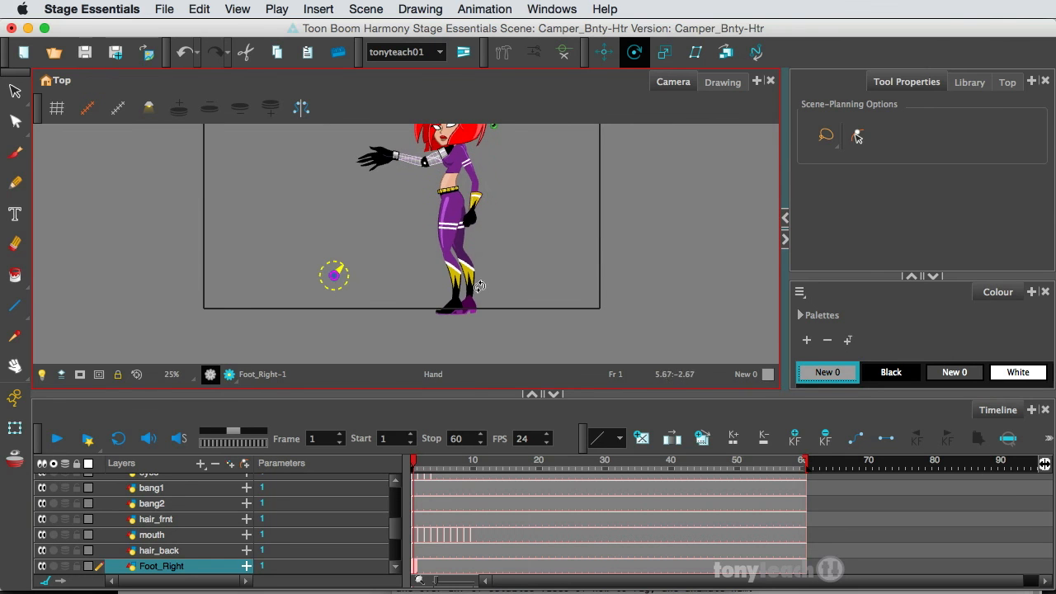
drag(334, 276, 468, 299)
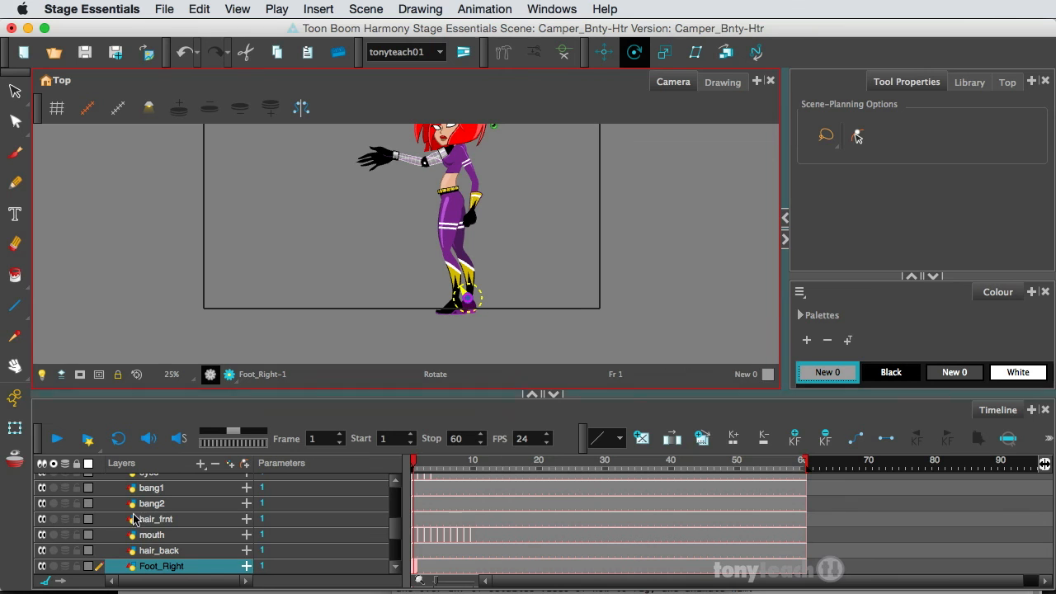
Move the torso layer's pivot to the character's waist, just below the belt
scroll(146, 534, down, 1)
click(150, 552)
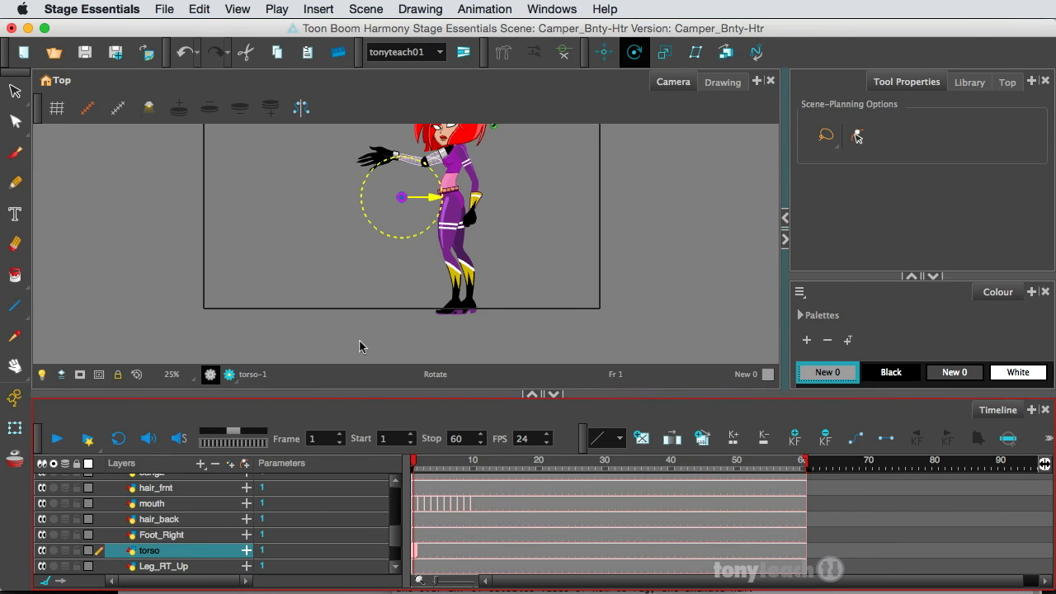
drag(400, 198, 449, 200)
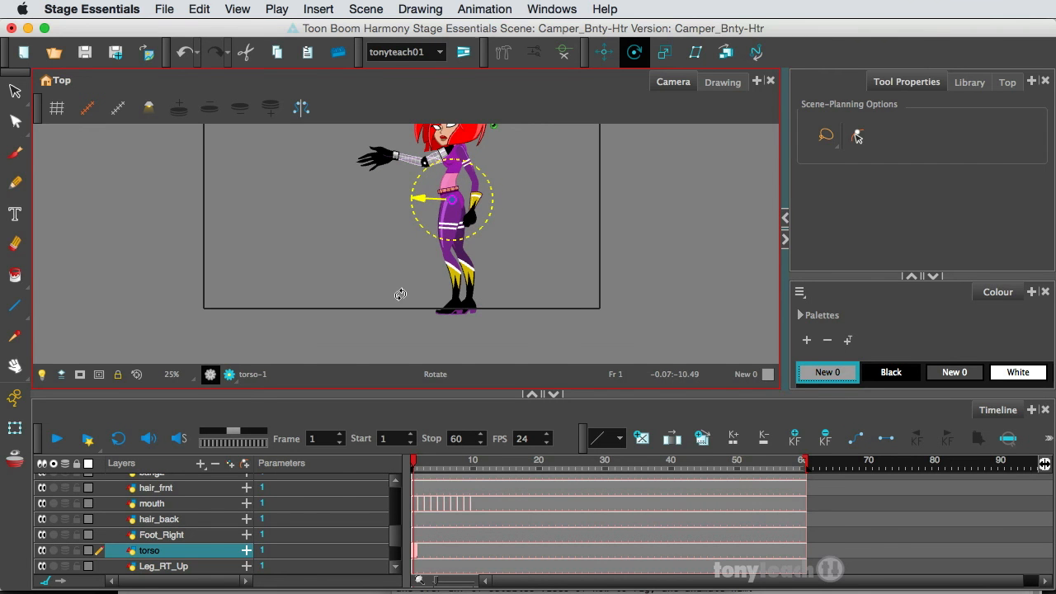
Isolate the Leg_RT_Up layer and move its pivot to the hip end of the thigh
key(slash)
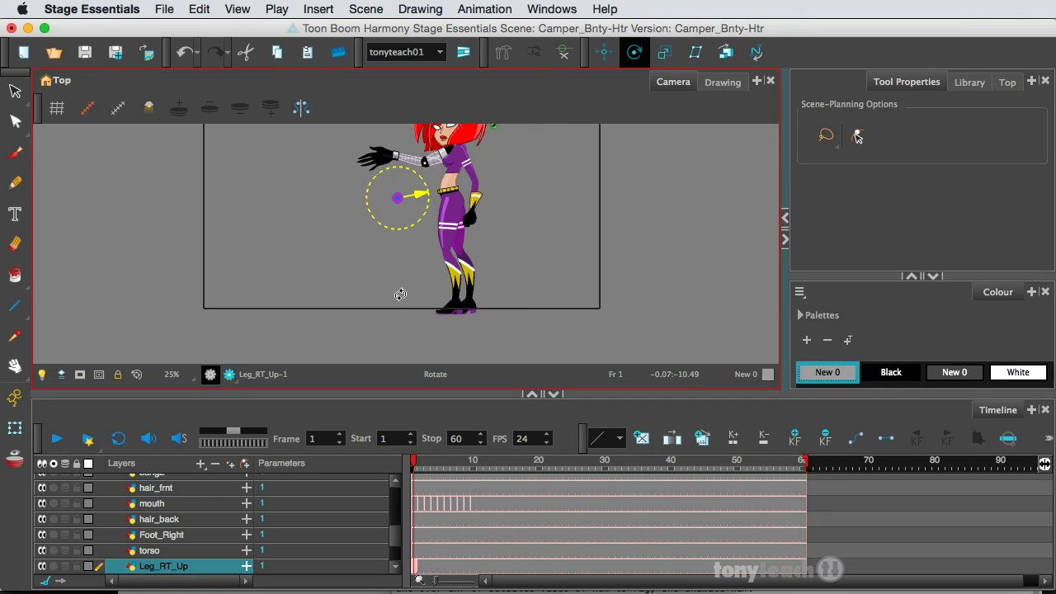
click(55, 566)
drag(394, 199, 453, 202)
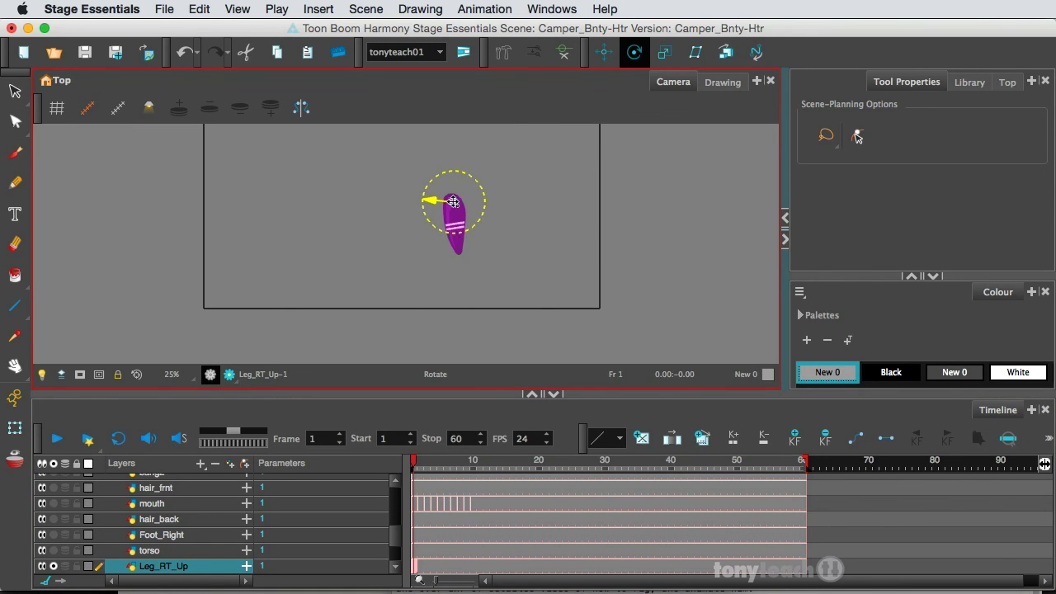
Isolate Leg_RT_Low instead of Leg_RT_Up and move its pivot to the knee
key(b)
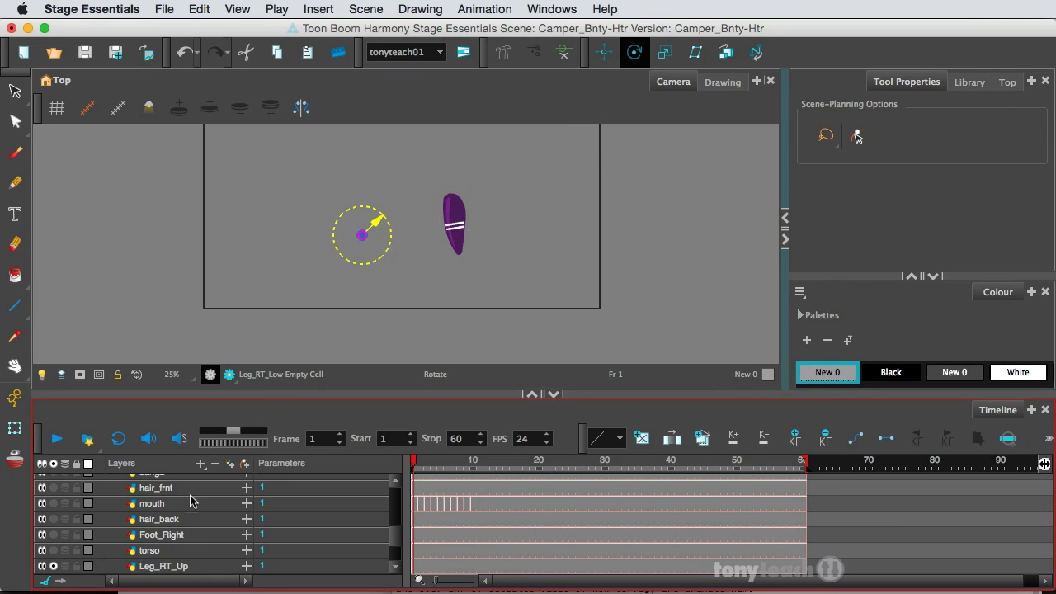
scroll(223, 558, down, 3)
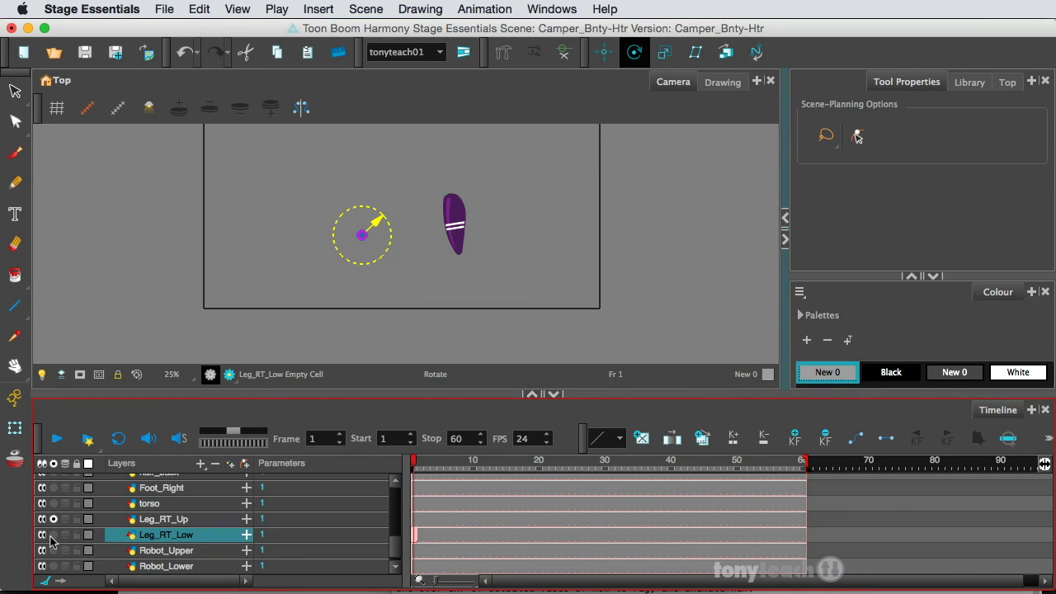
click(52, 534)
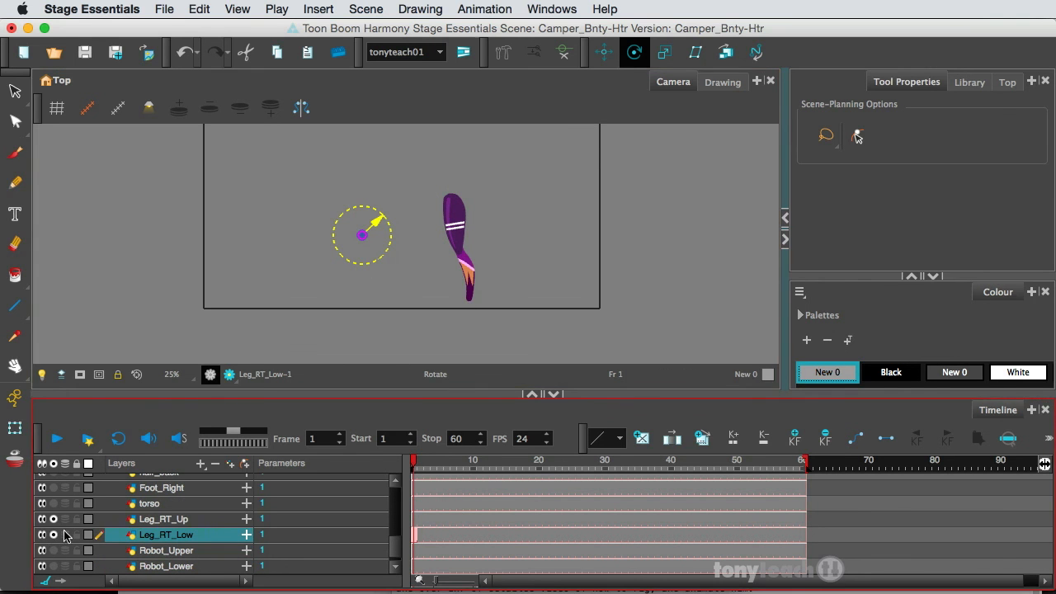
click(52, 519)
mouse_move(364, 238)
mouse_down()
mouse_move(462, 241)
mouse_move(462, 252)
mouse_up()
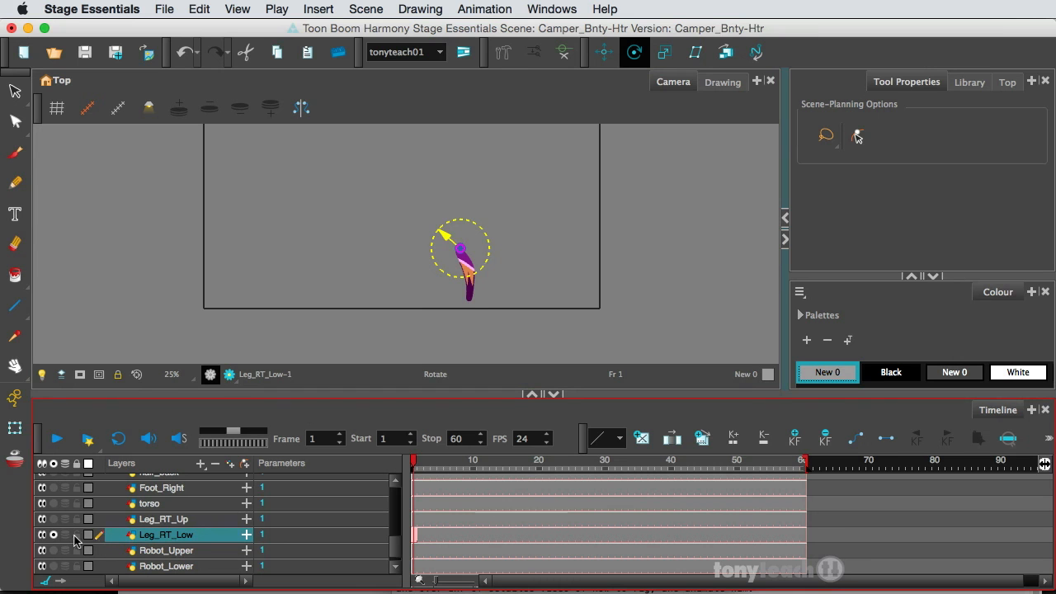
Isolate Robot_Upper instead of Leg_RT_Low and move its pivot to the shoulder end of the robot arm
click(55, 535)
click(54, 550)
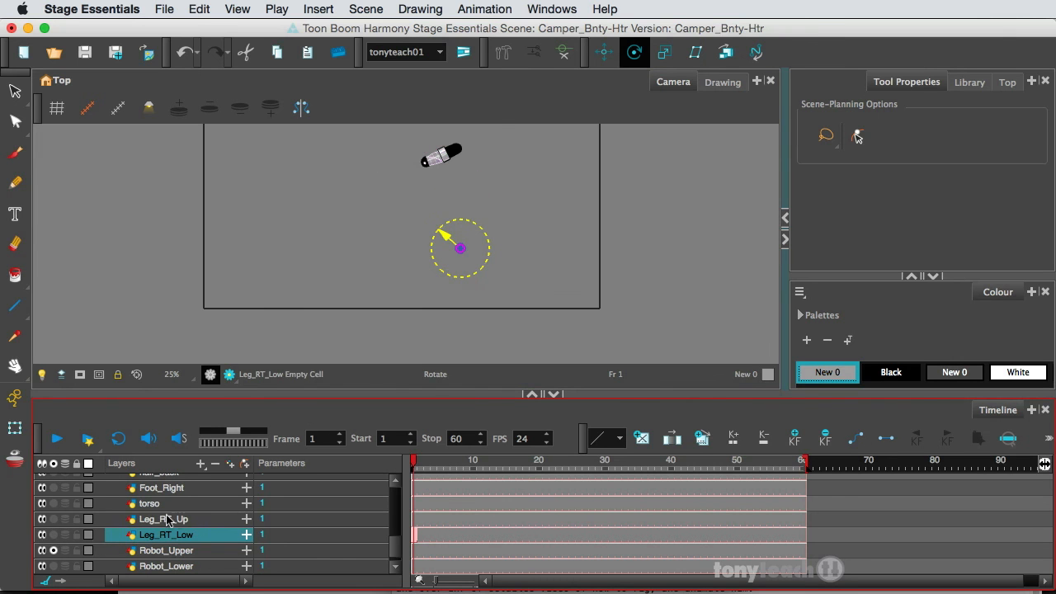
click(200, 551)
drag(398, 153, 457, 149)
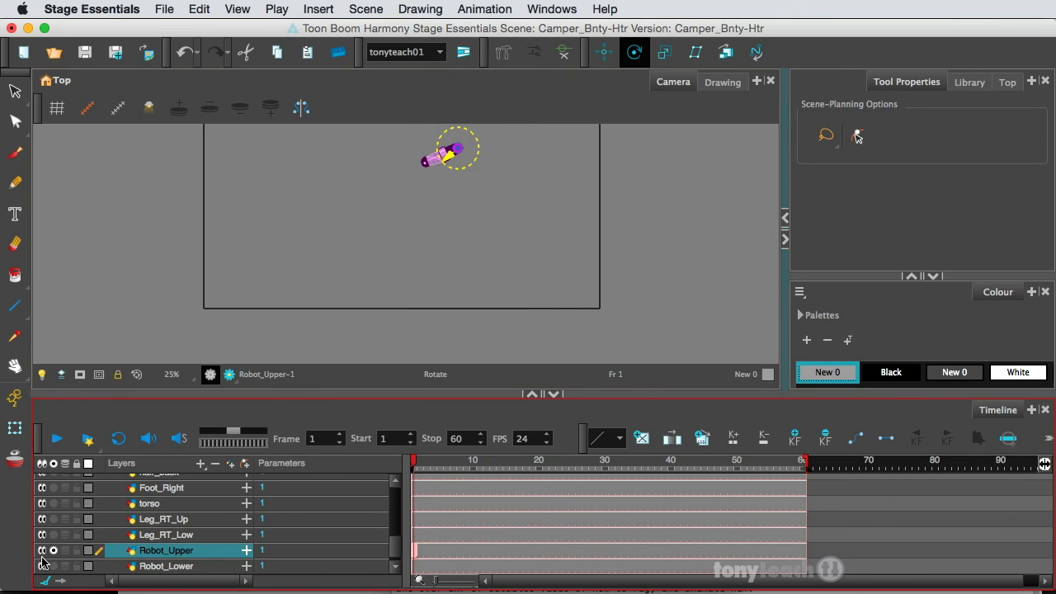
Show Robot_Lower and Robot_Hand together with Robot_Upper, and place the Robot_Lower layer's pivot at the elbow
click(52, 566)
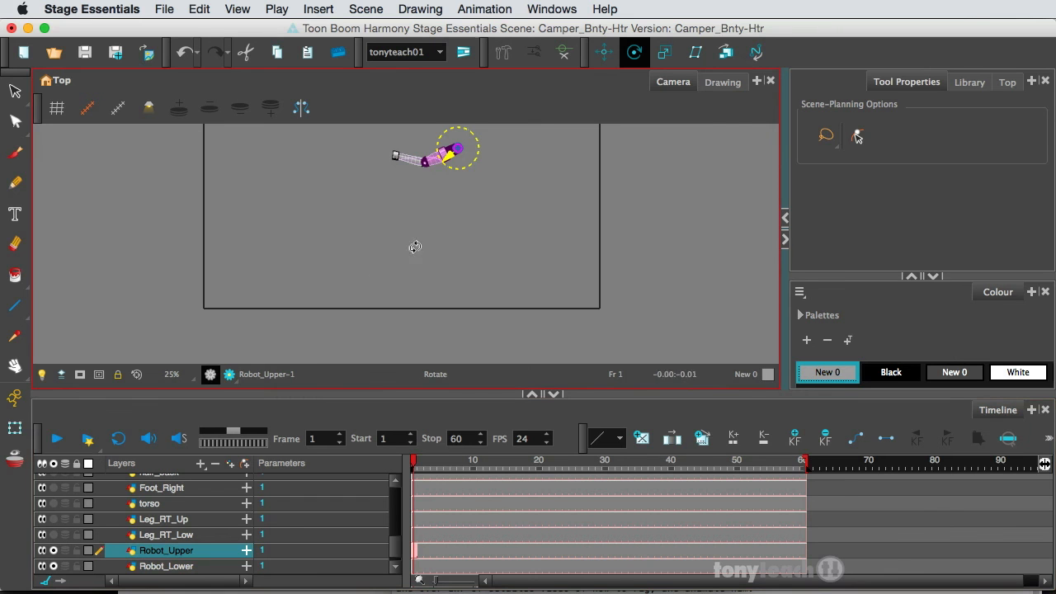
click(175, 566)
drag(369, 173, 425, 162)
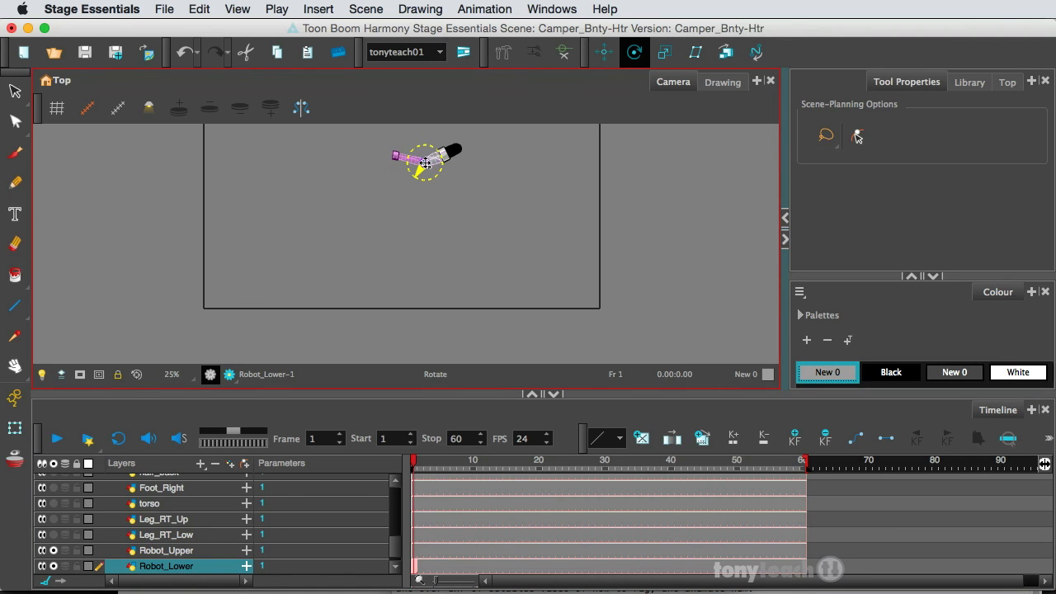
scroll(394, 559, down, 1)
scroll(394, 559, down, 1)
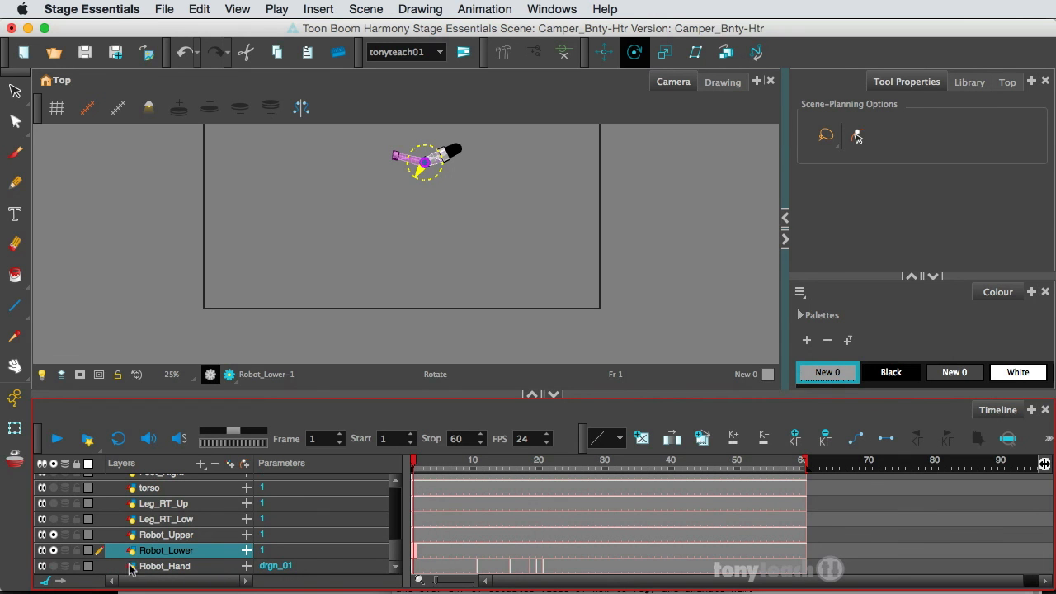
click(52, 565)
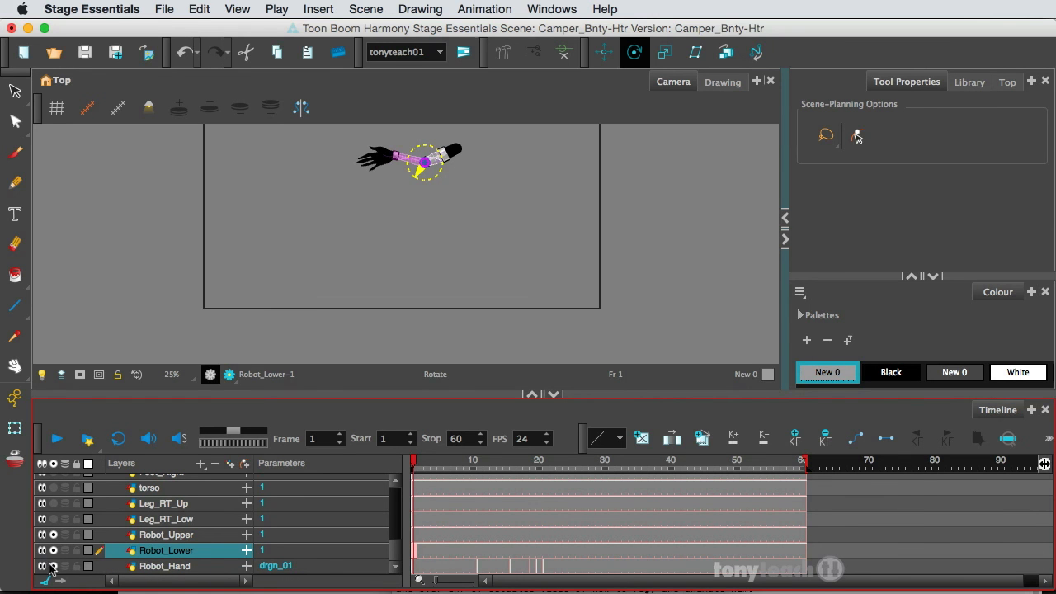
mouse_move(424, 163)
mouse_down()
mouse_move(396, 159)
mouse_move(425, 163)
mouse_up()
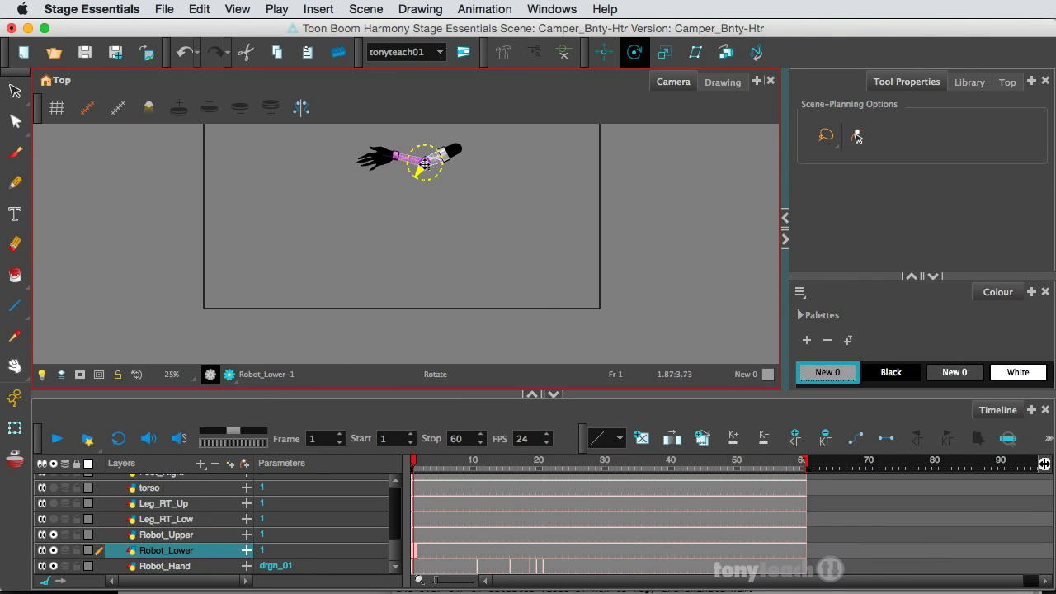
Move the Robot_Hand layer's pivot to the wrist and turn solo mode off for the three robot arm layers
click(165, 567)
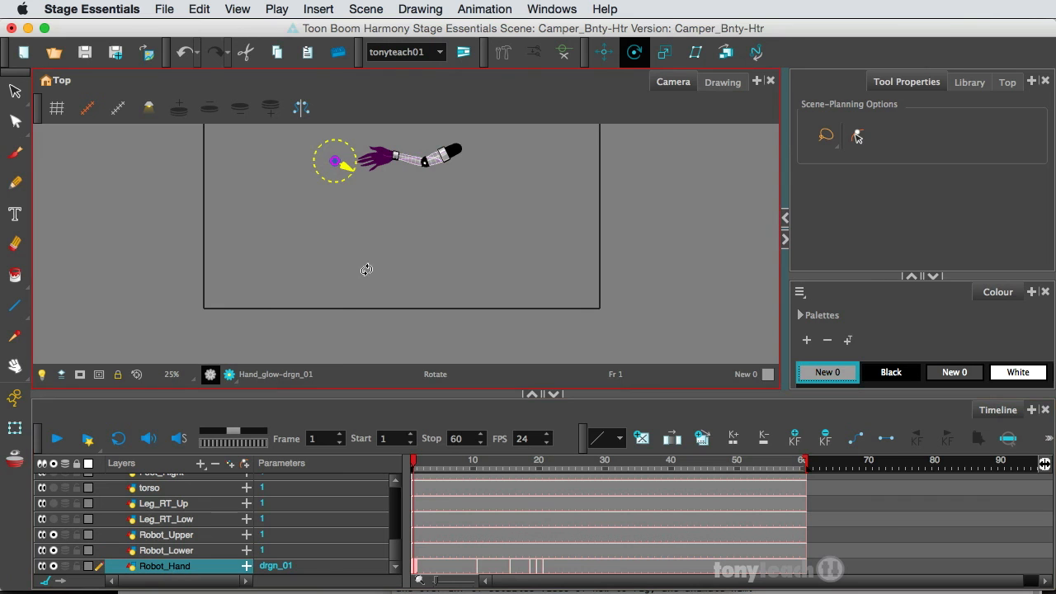
drag(336, 164, 397, 156)
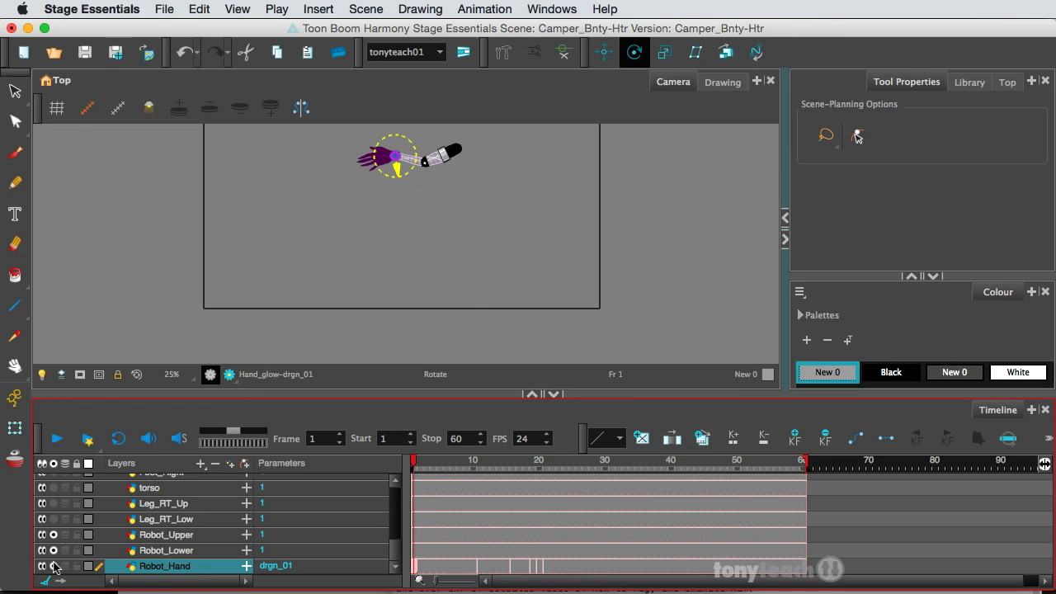
click(54, 566)
click(54, 550)
click(53, 534)
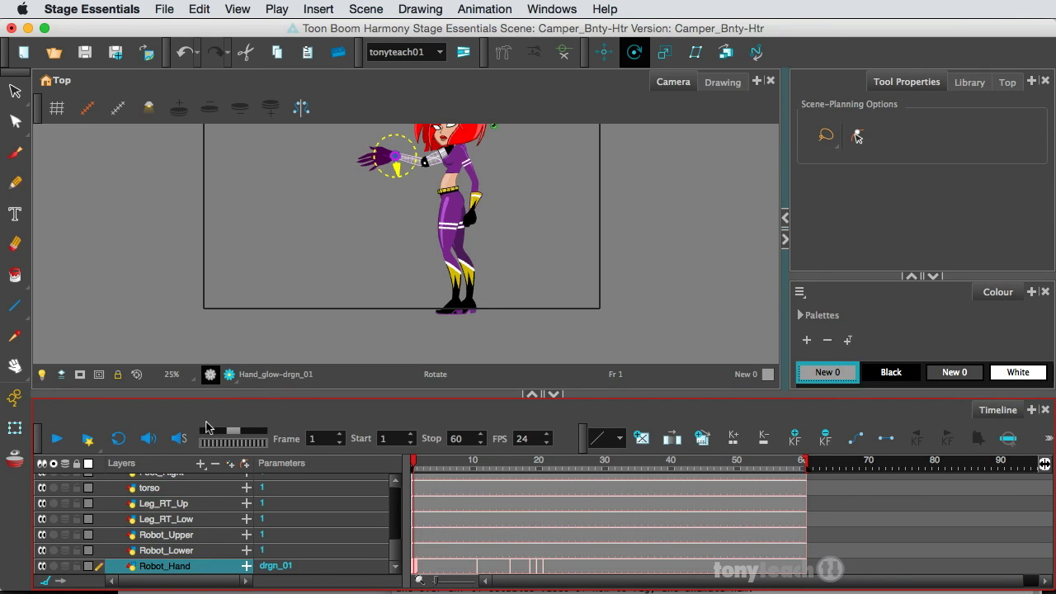
Undo the last rotation of the robot hand
drag(396, 559, 399, 502)
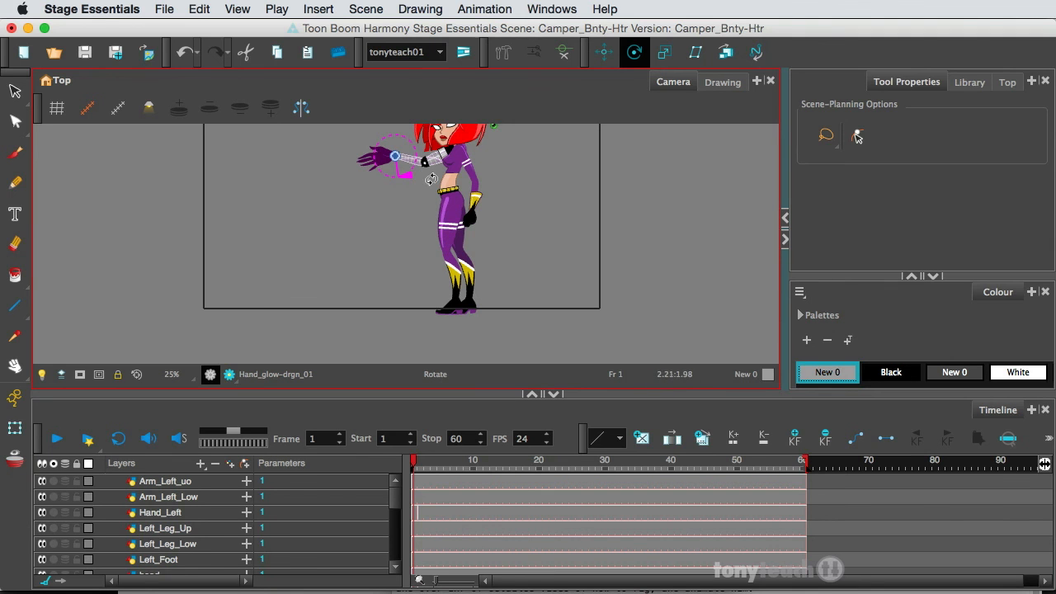
key(super+z)
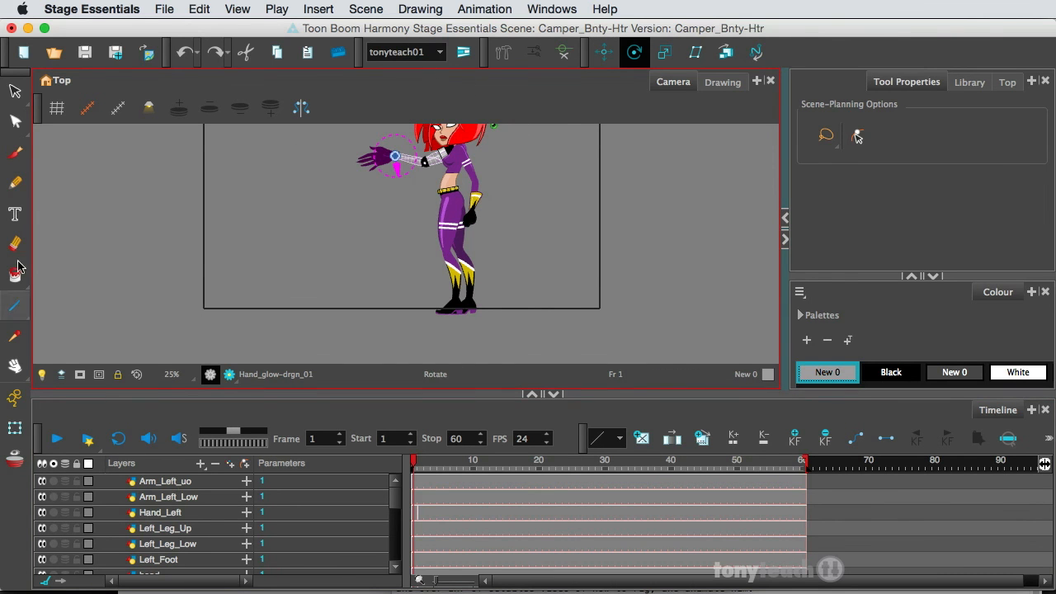
Select the green eye beside the head, find its eyes layer in the timeline, and activate the Transform tool on that layer
click(14, 94)
drag(319, 160, 325, 208)
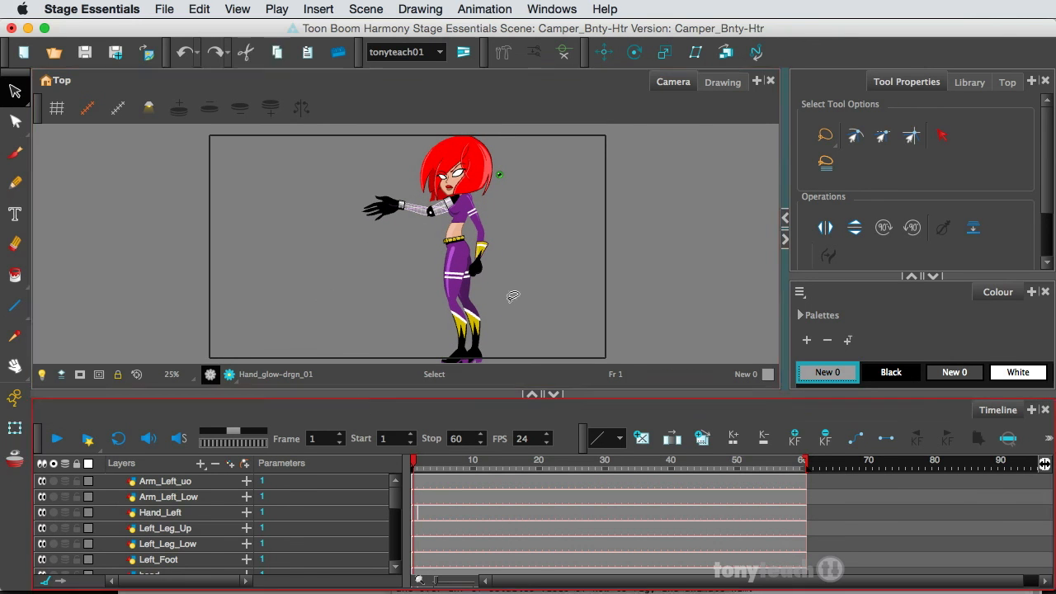
scroll(515, 184, up, 4)
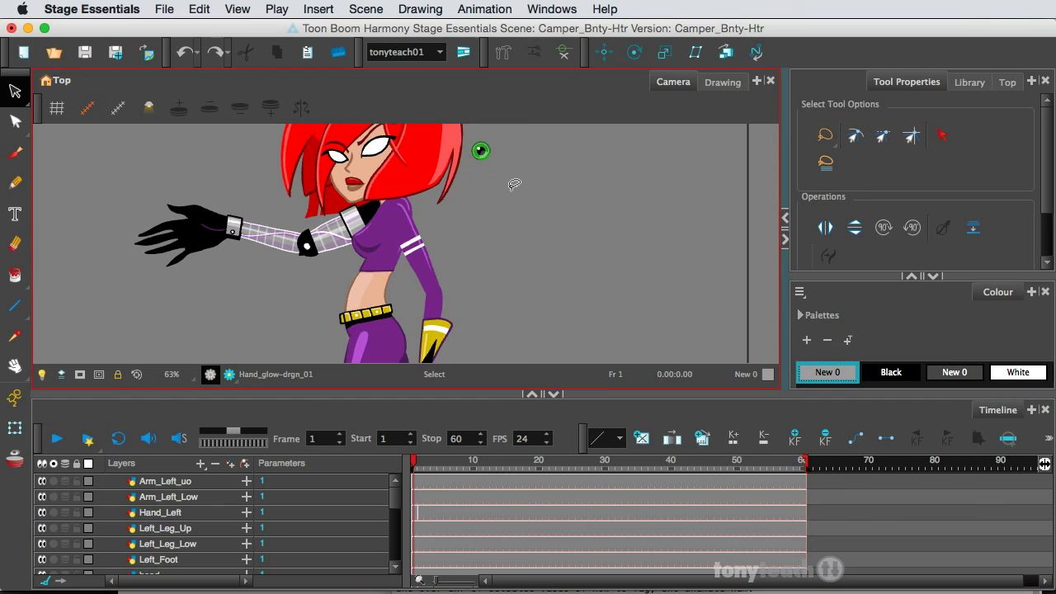
click(481, 151)
click(404, 478)
drag(392, 490, 396, 513)
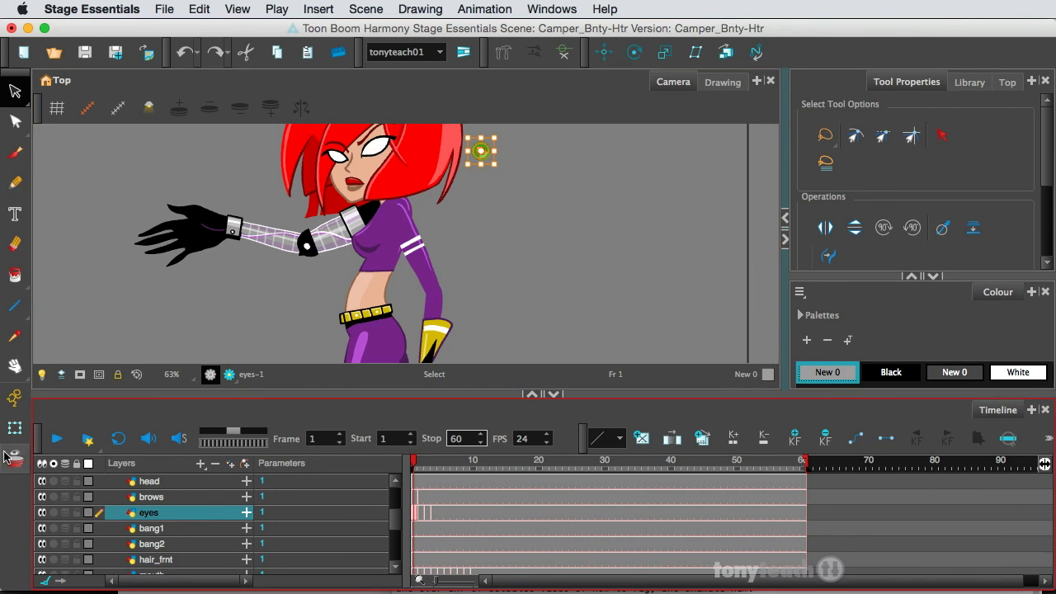
click(15, 428)
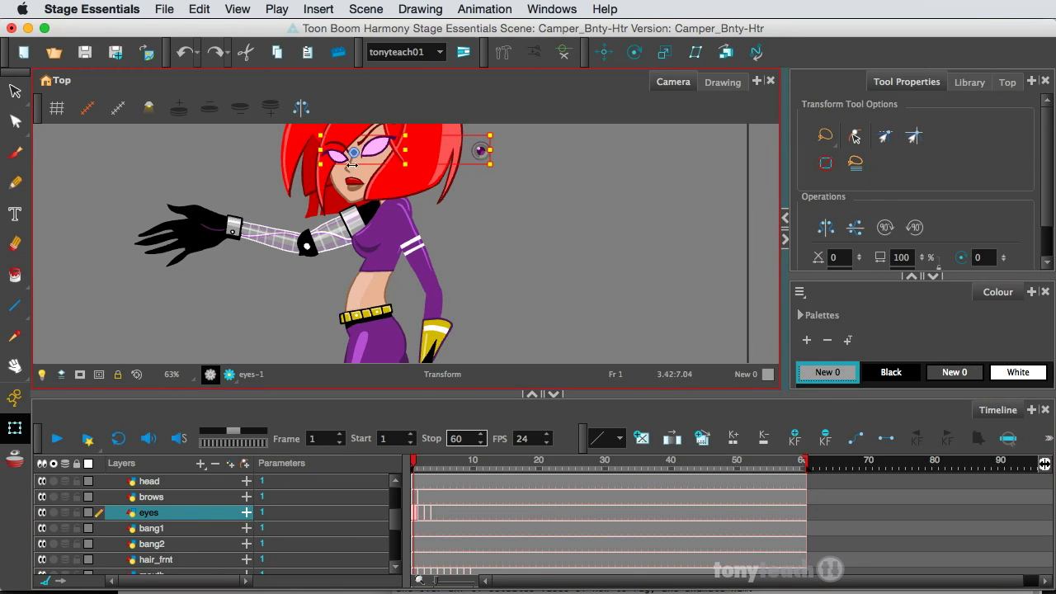